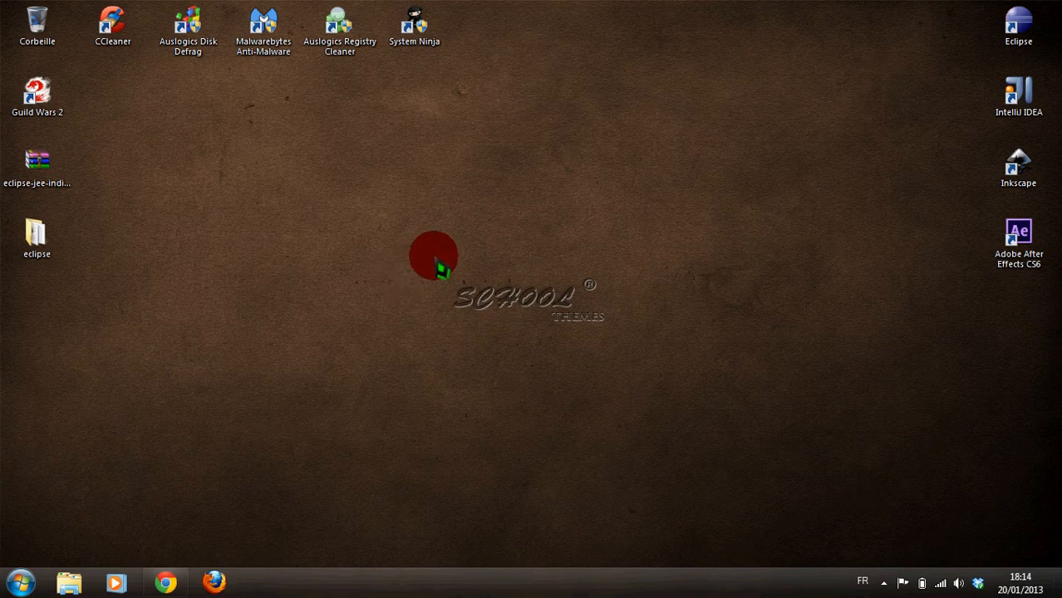
Launch eclipse.exe from the desktop's eclipse folder, close the folder window and accept the proposed workspace.
double_click(49, 241)
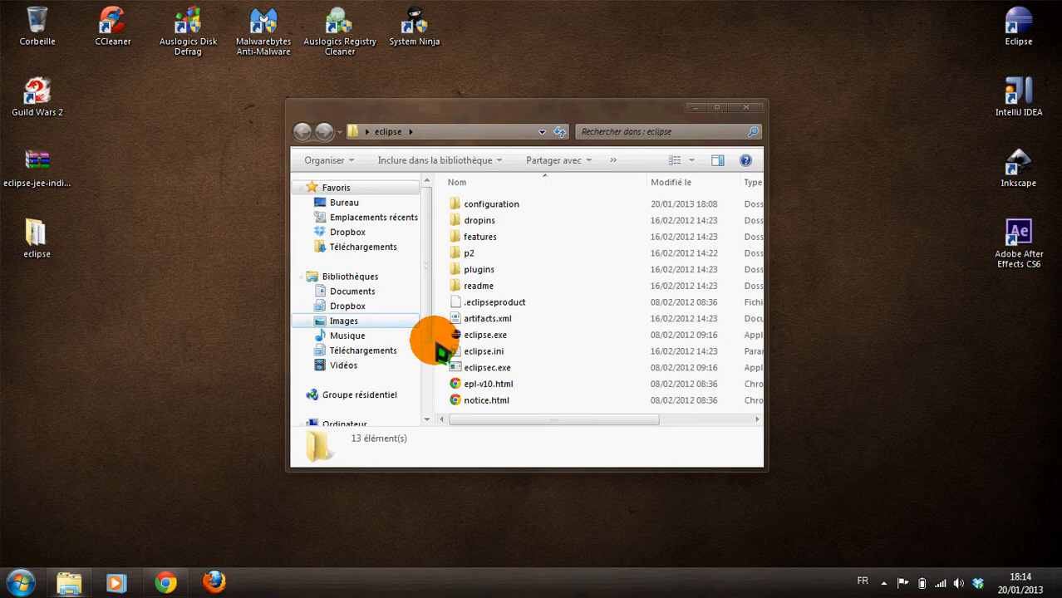
double_click(515, 340)
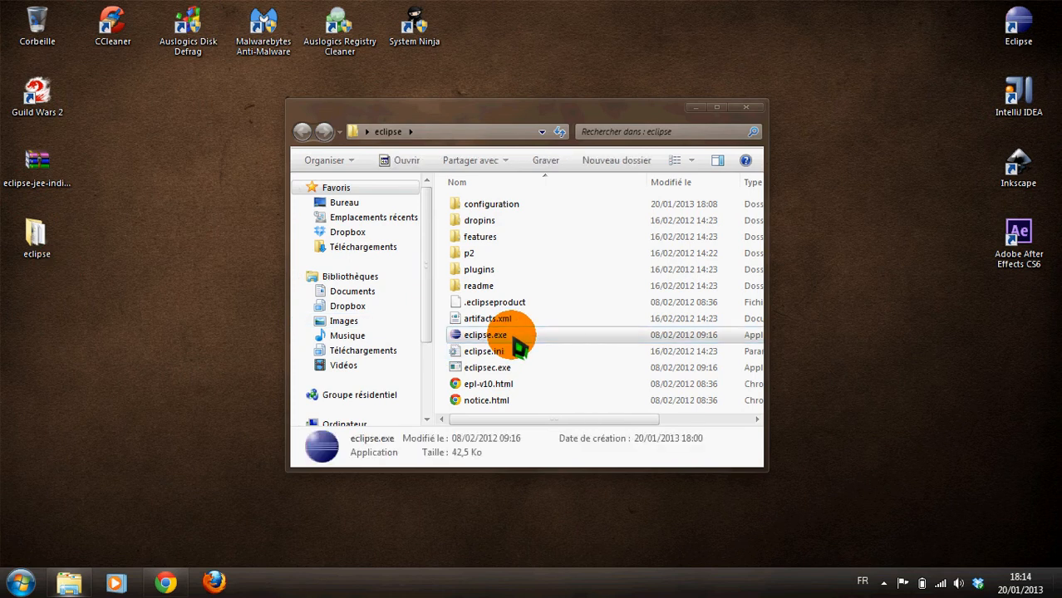
click(738, 115)
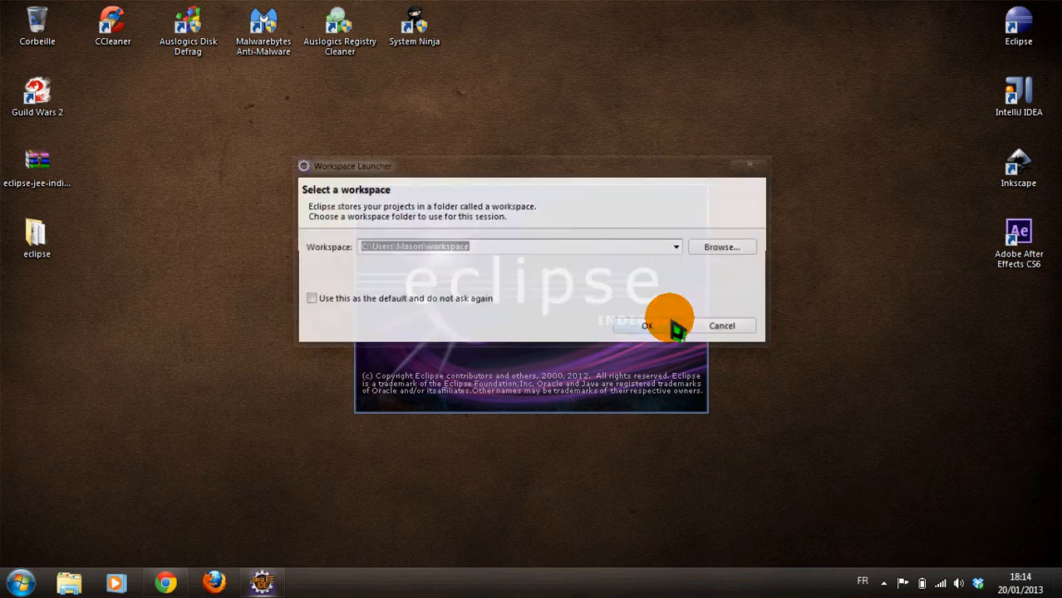
click(672, 329)
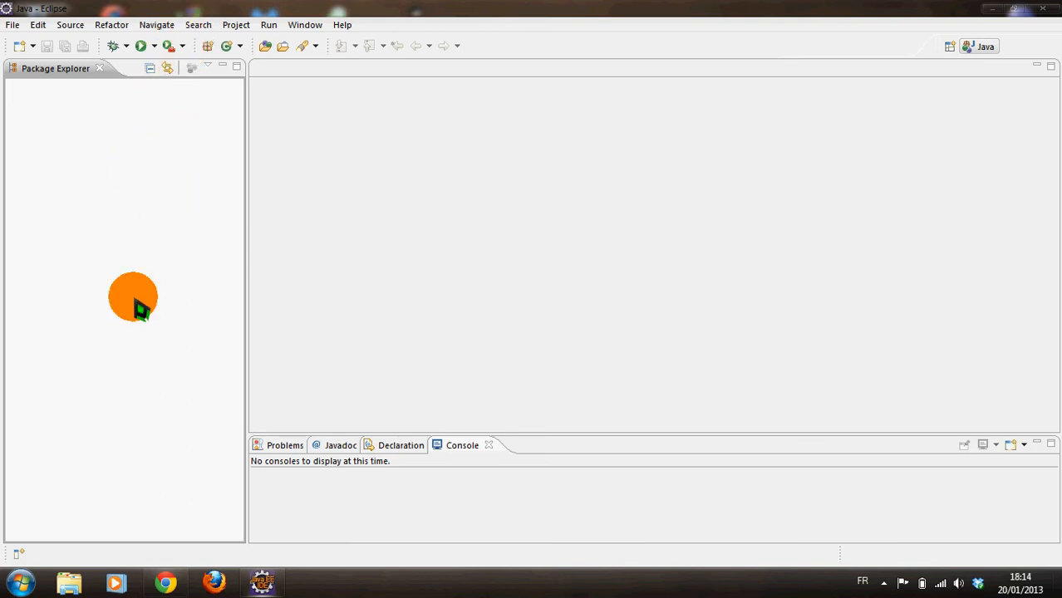
Switch to Chrome and search Google for "gwt eclipse".
mouse_move(164, 583)
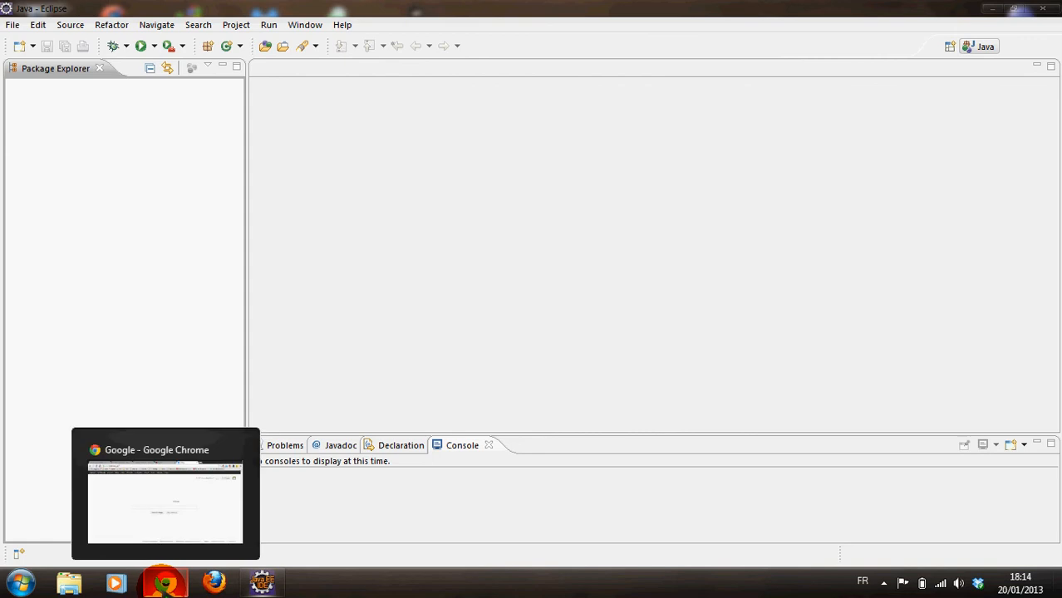
click(165, 584)
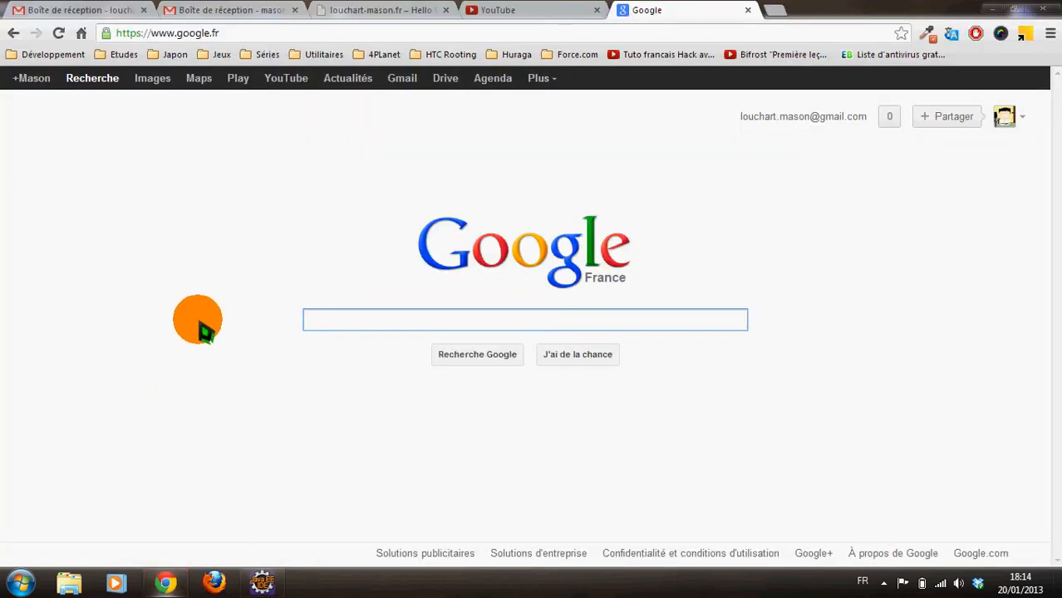
text(gw)
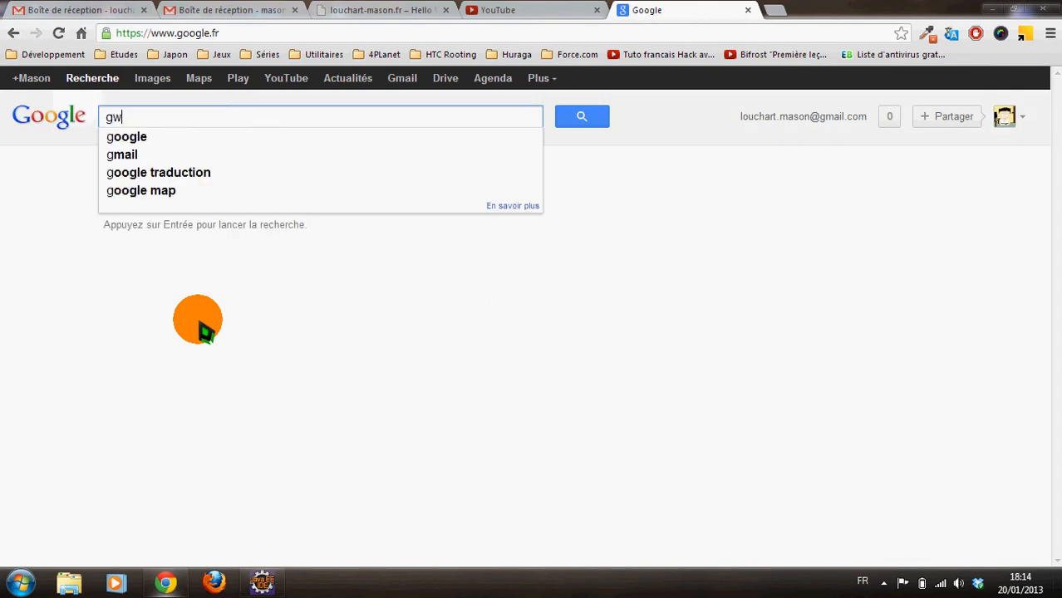
text(t ecl)
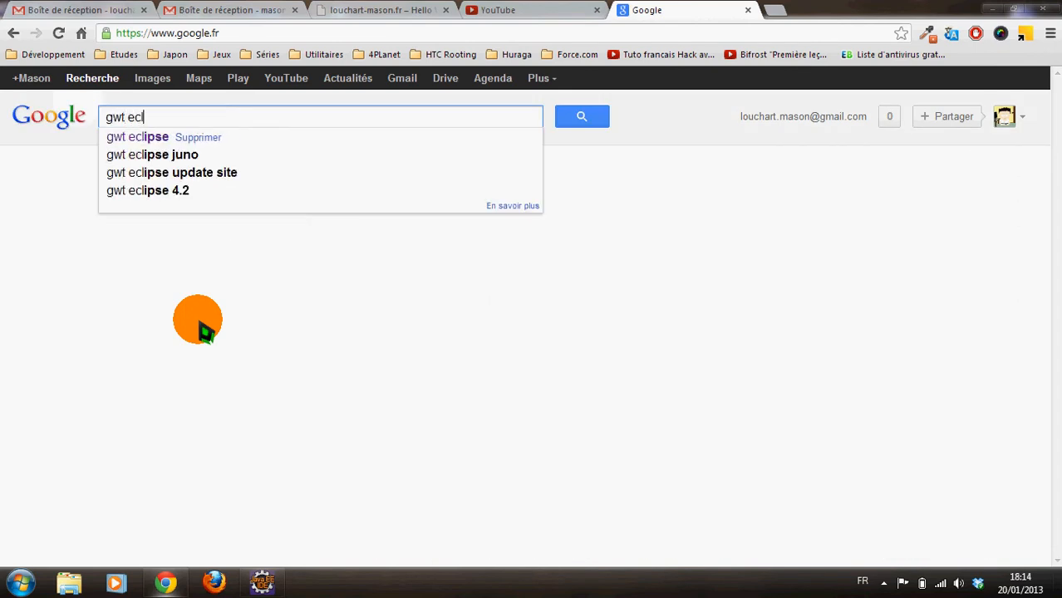
key(Down)
key(Return)
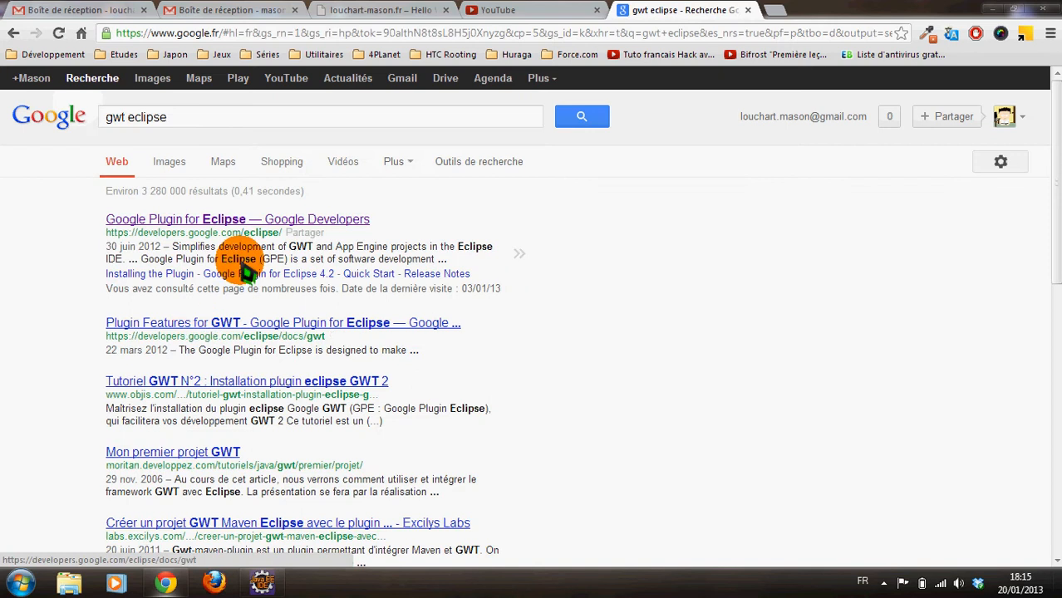
Open the Google Plugin for Eclipse page and go to the update sites in its Getting Started guide.
click(282, 221)
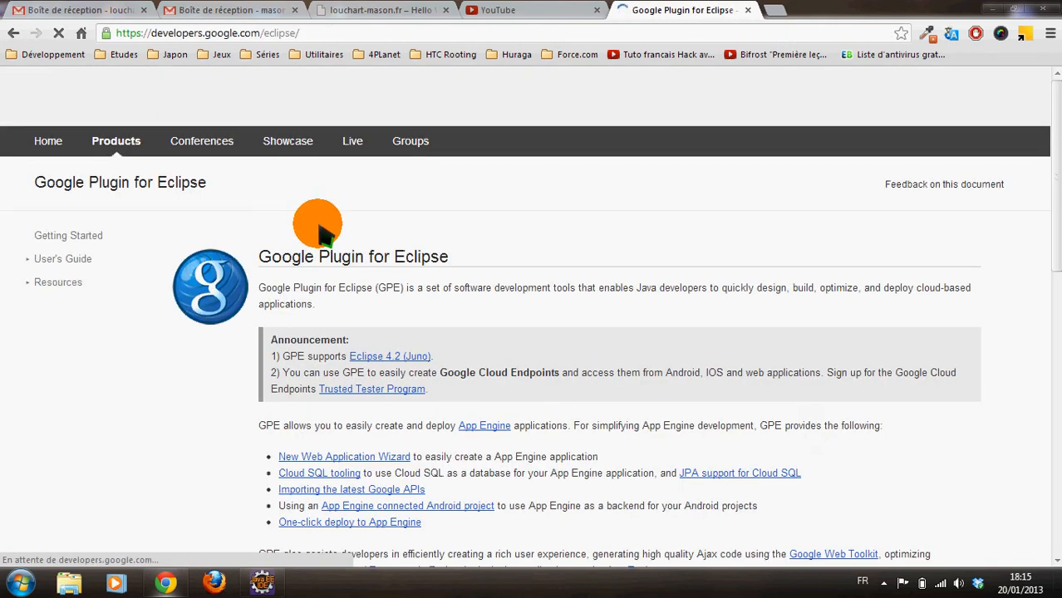
scroll(323, 228, down, 4)
scroll(308, 212, up, 4)
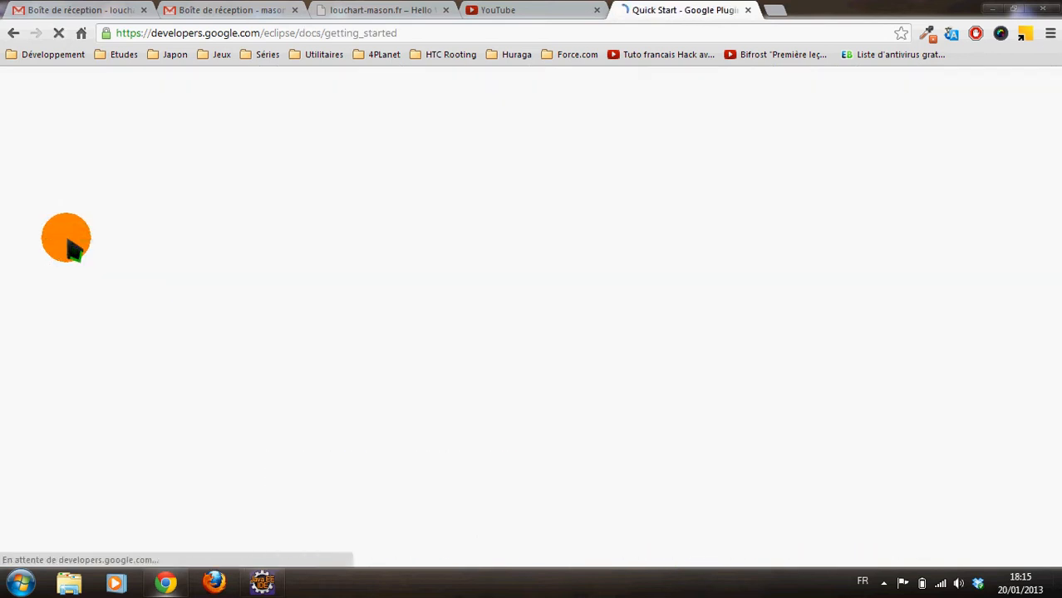
scroll(429, 299, down, 5)
scroll(426, 299, up, 1)
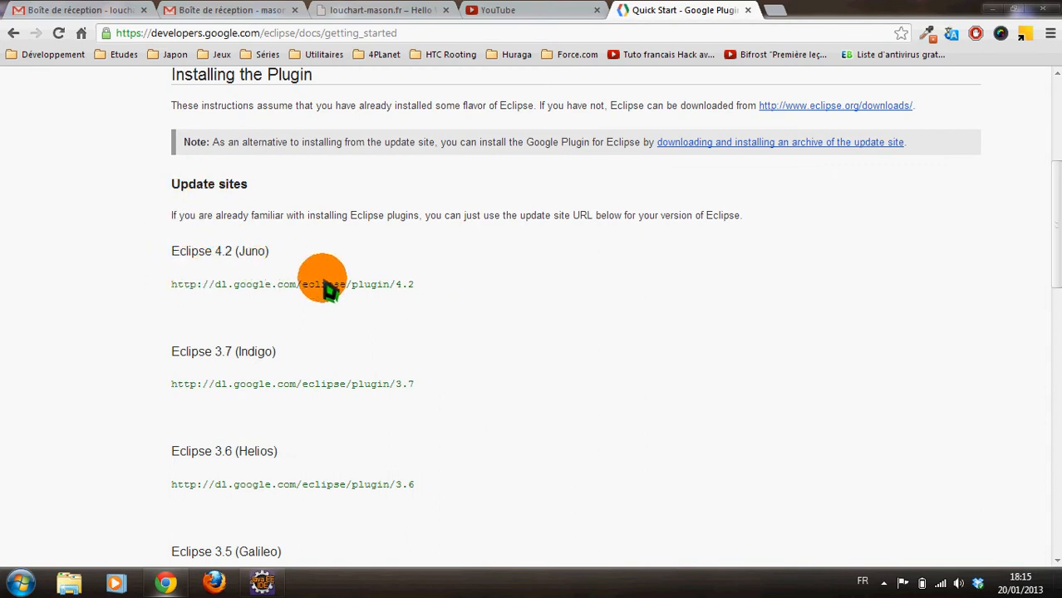
Switch to Eclipse and check the installed version in its About information, then close it.
key(alt+Tab)
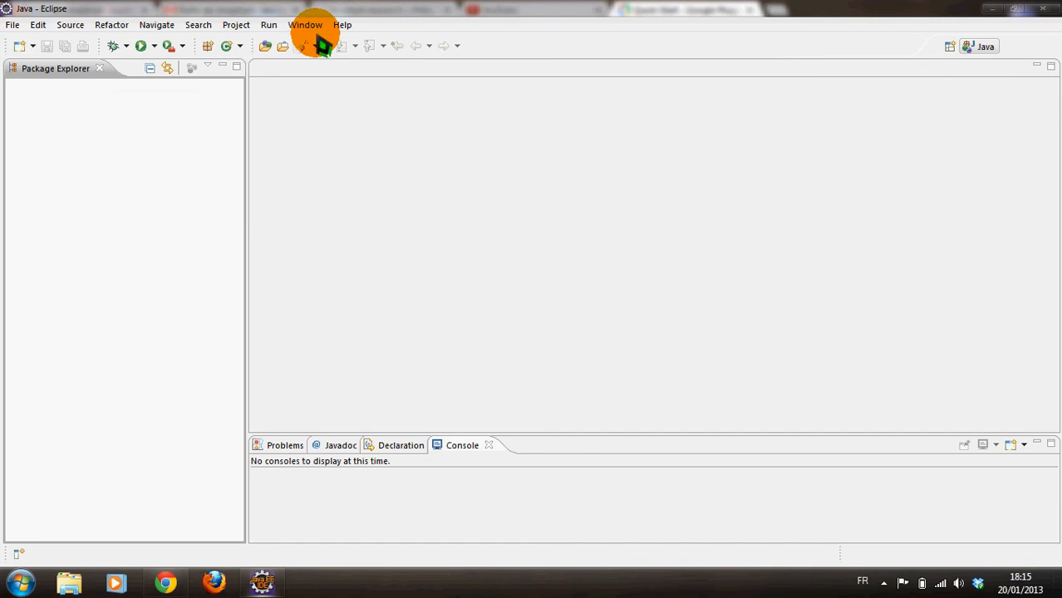
click(342, 25)
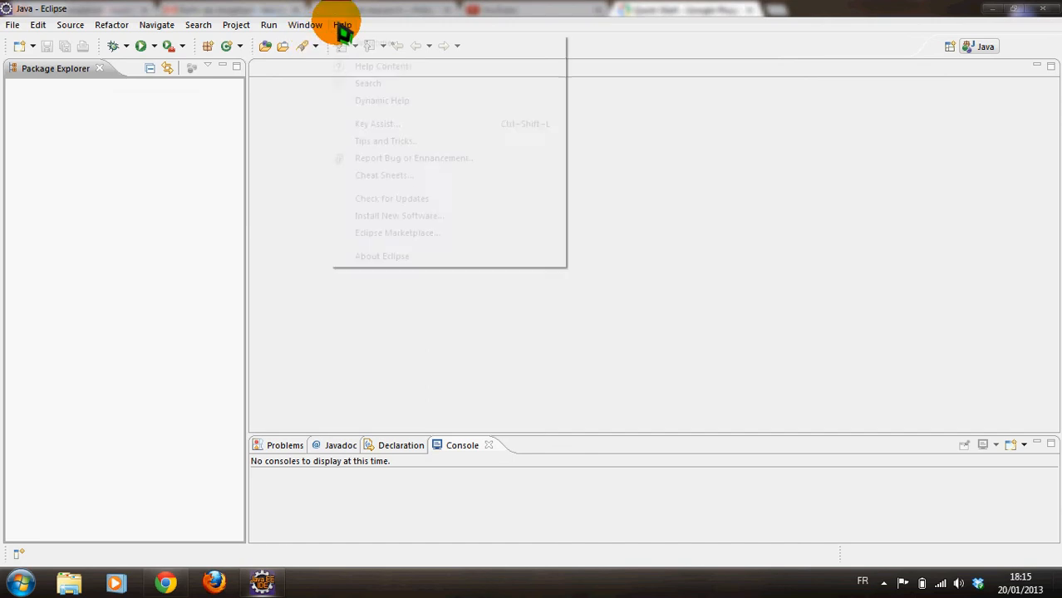
click(390, 259)
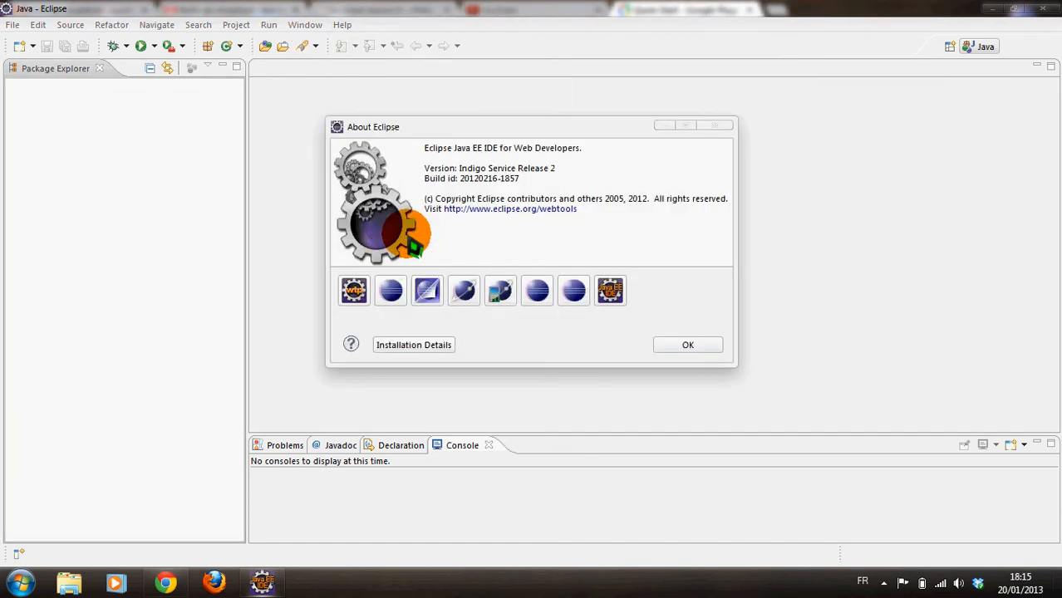
drag(460, 170, 500, 172)
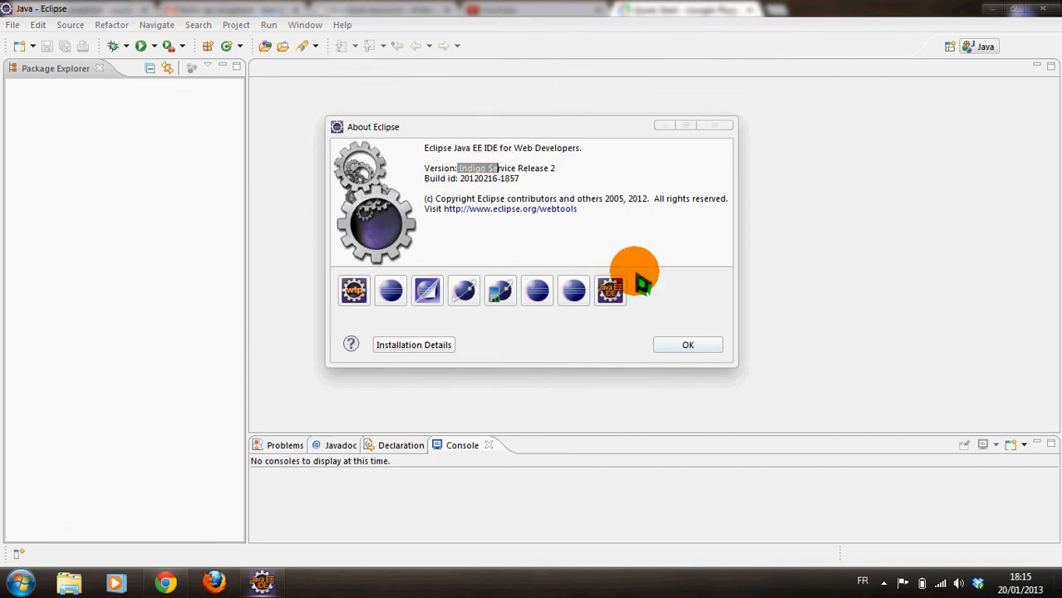
click(687, 345)
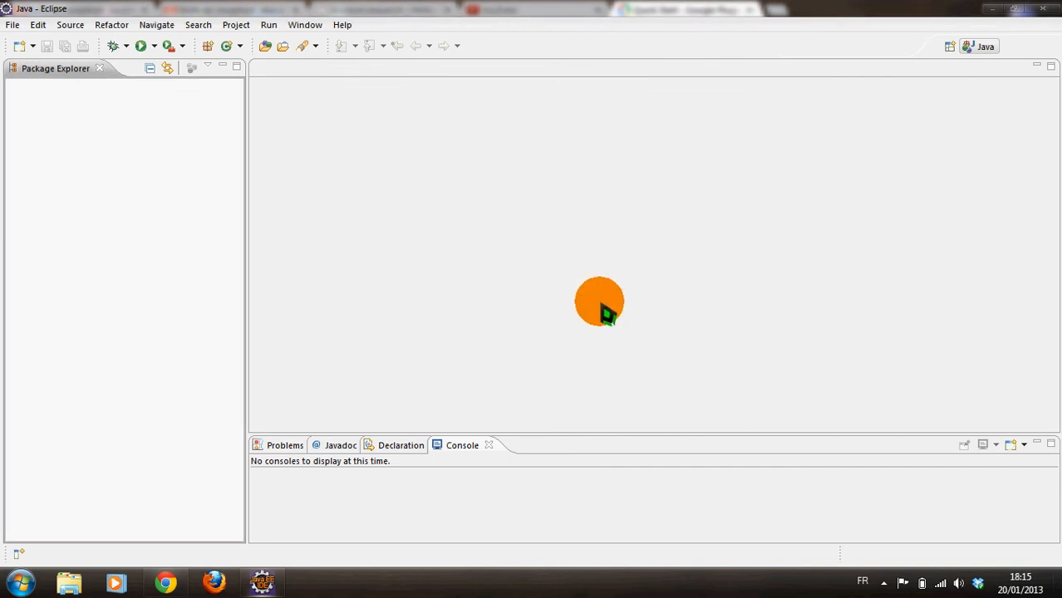
Switch back to Chrome and copy the plugin update site URL for Eclipse 3.7 (Indigo).
key(alt+Tab)
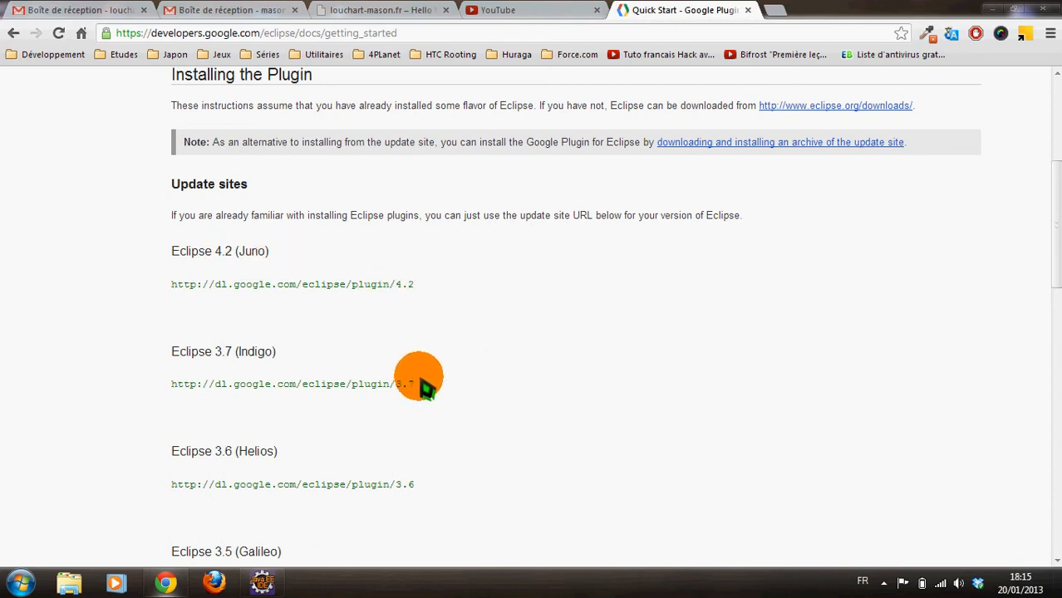
drag(422, 385, 173, 389)
key(ctrl+c)
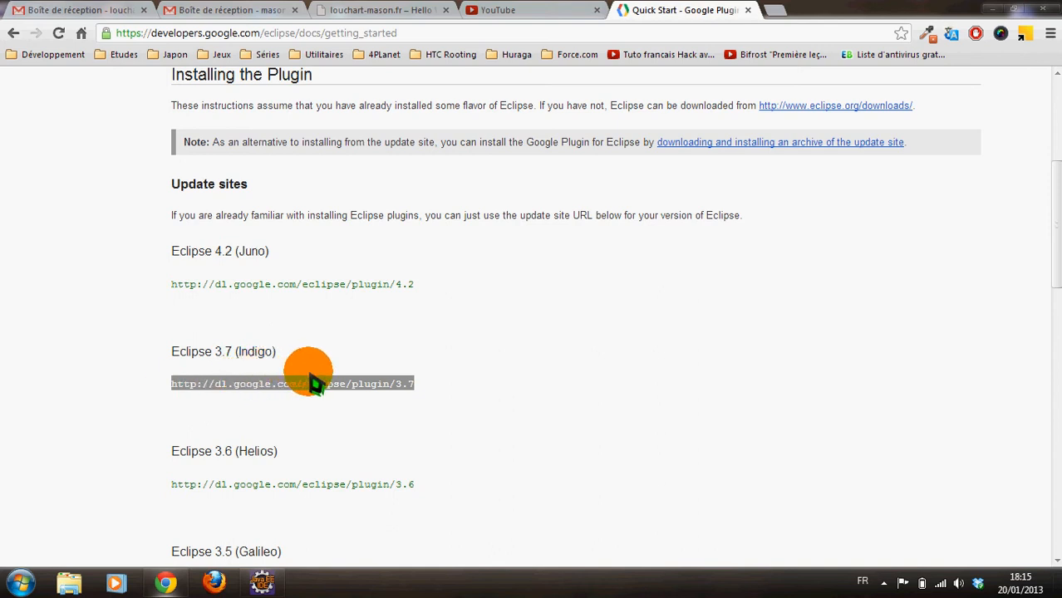
click(420, 394)
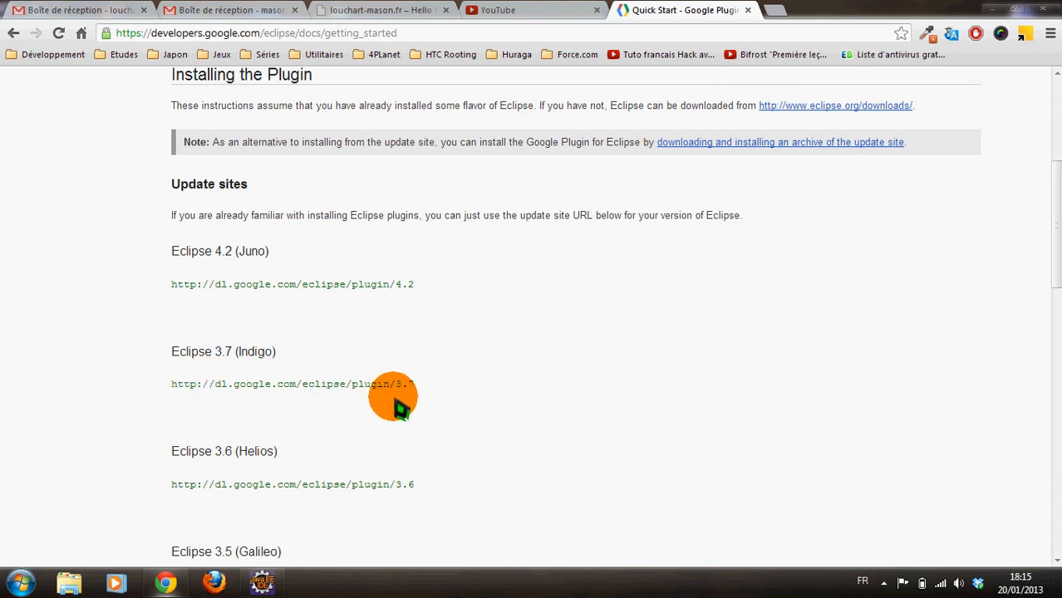
key(alt+Tab)
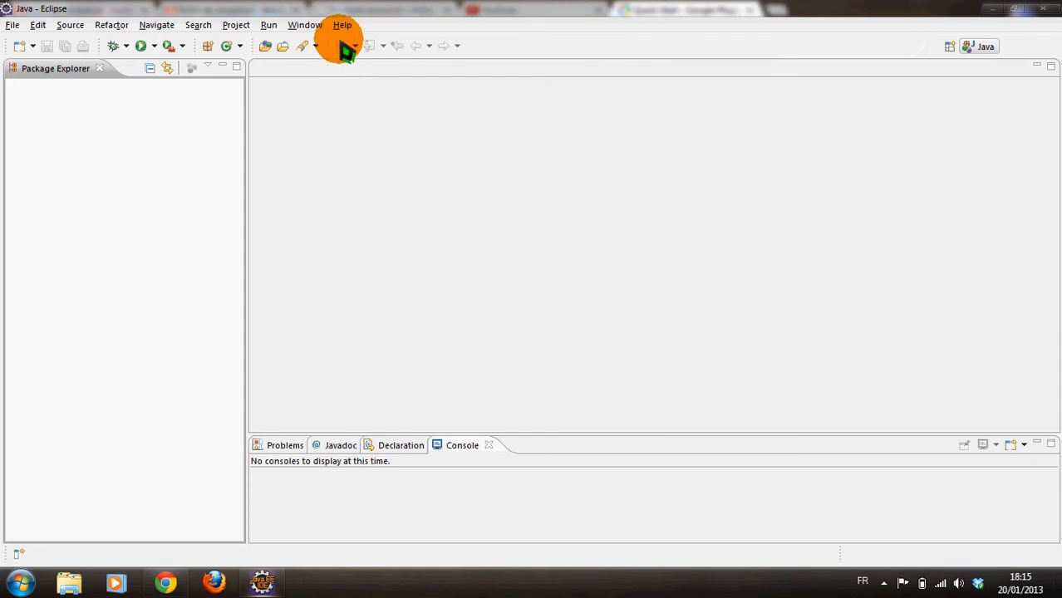
click(343, 26)
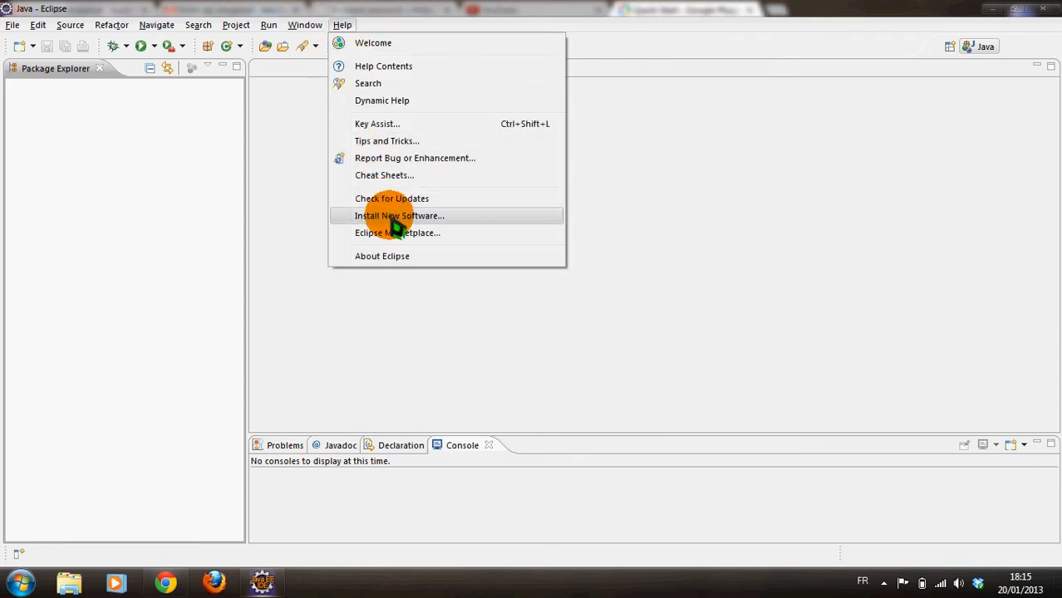
click(456, 218)
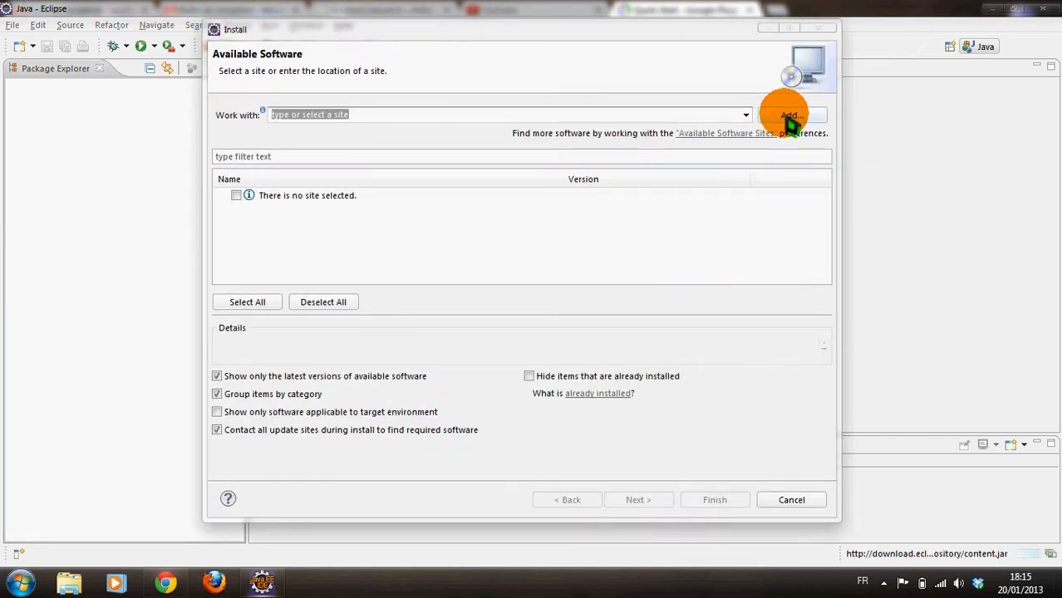
click(802, 123)
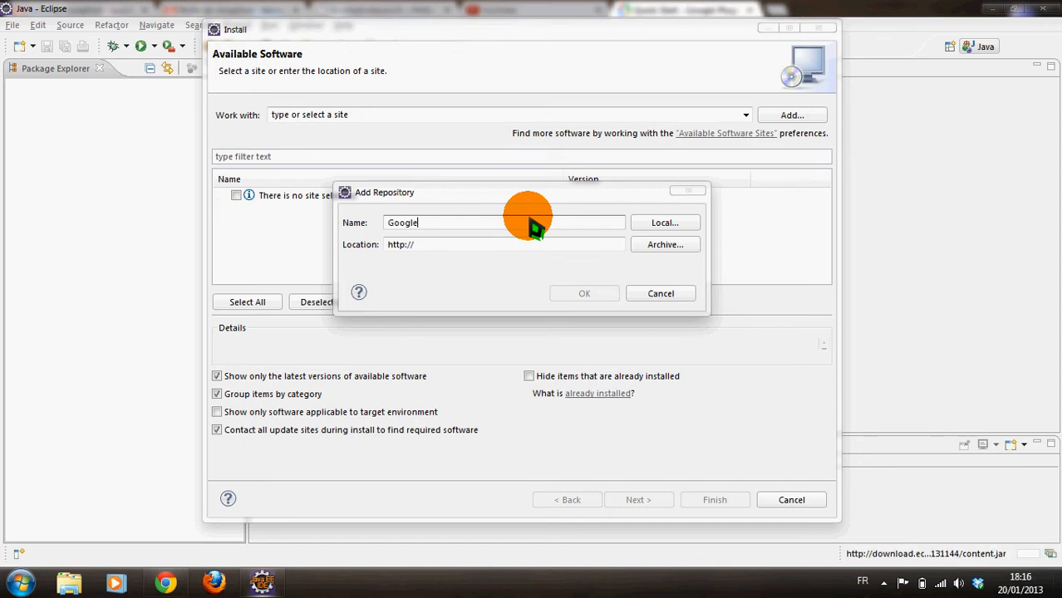
text(Google)
key(Tab)
key(ctrl+v)
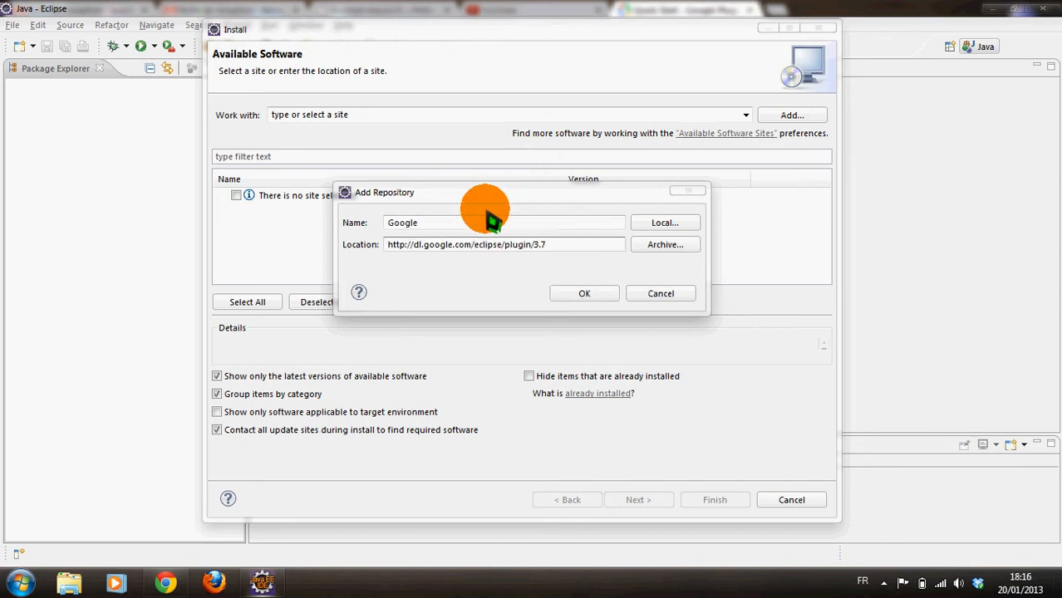
click(584, 296)
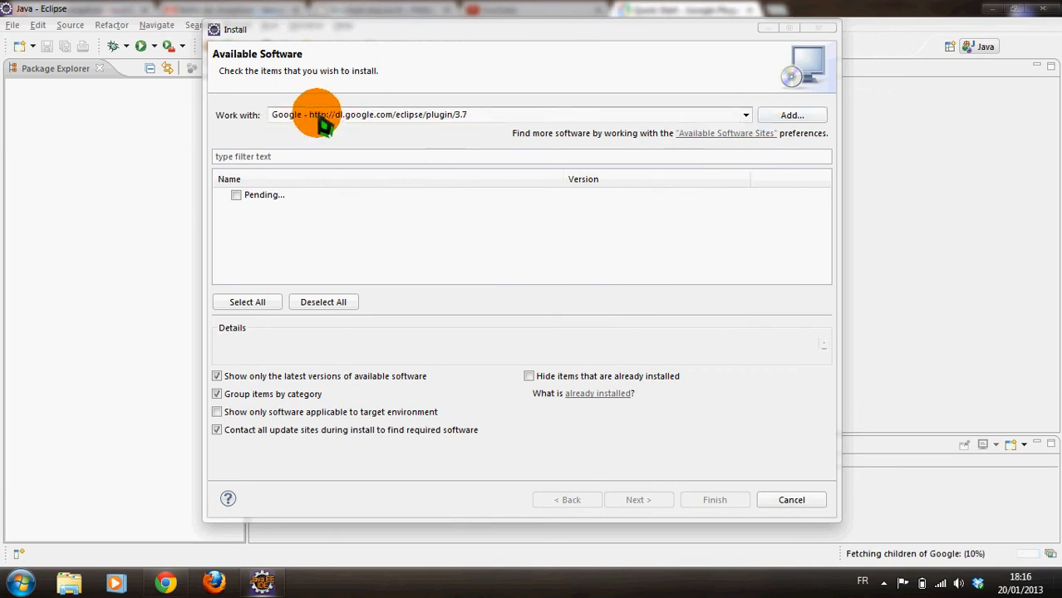
click(746, 114)
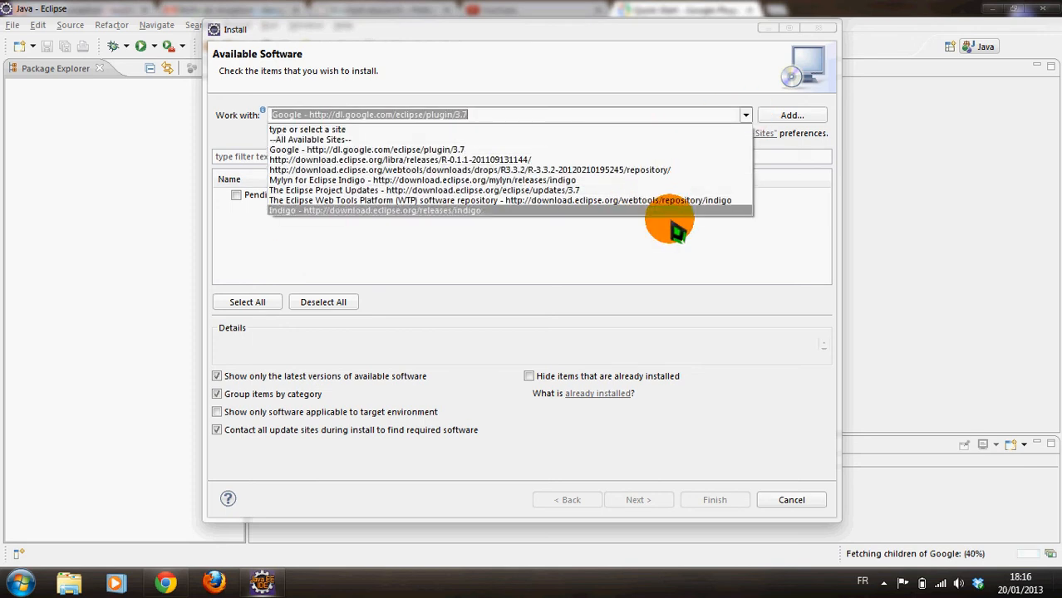
click(662, 249)
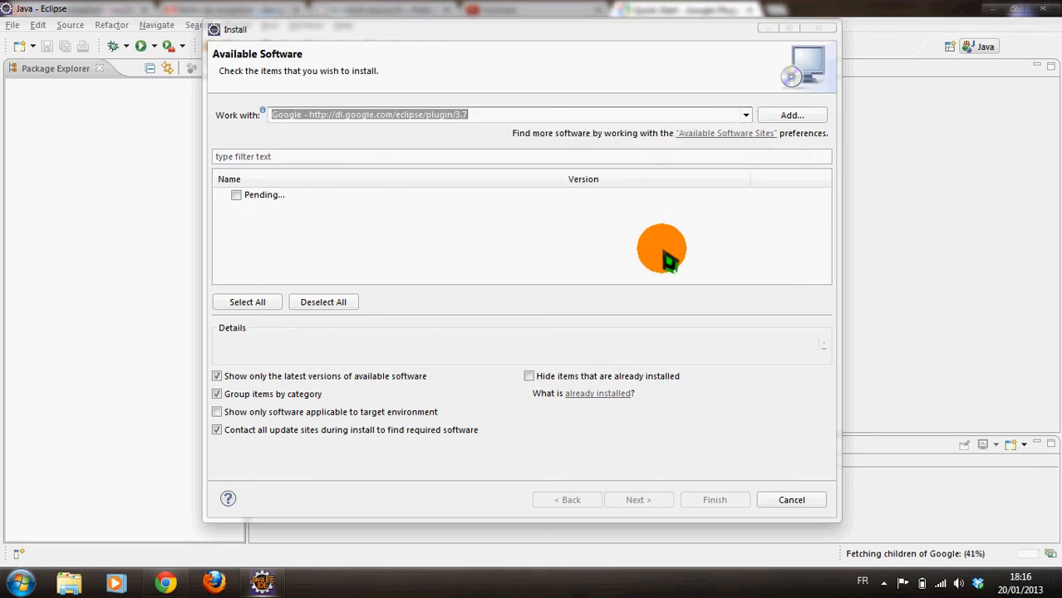
click(384, 215)
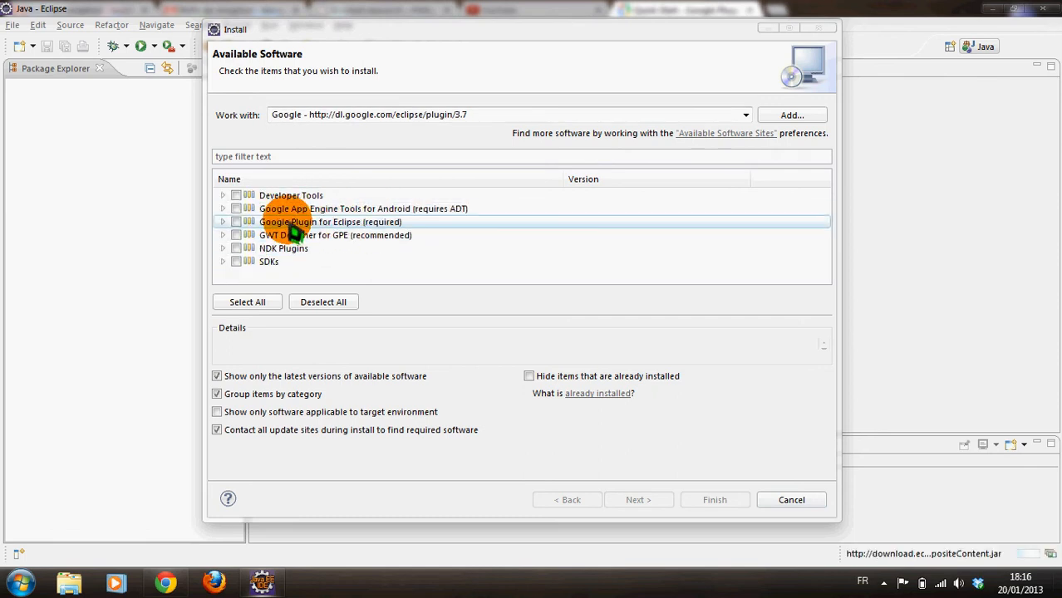
Select Google Plugin for Eclipse (required), Google App Engine Java SDK 1.7.4 and Google Web Toolkit SDK 2.5.0 for installation.
click(236, 221)
click(225, 260)
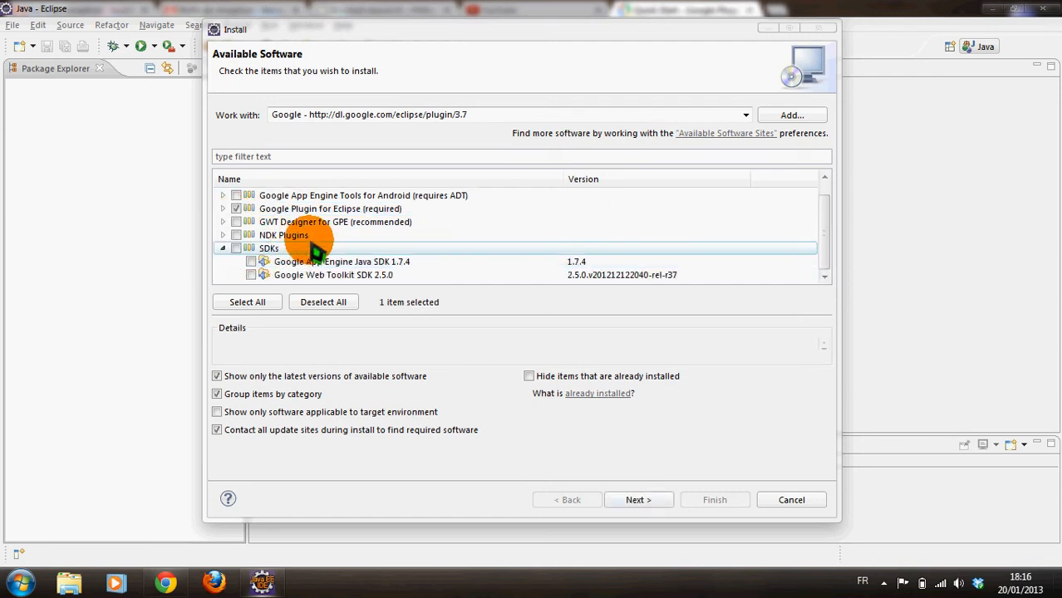
click(368, 262)
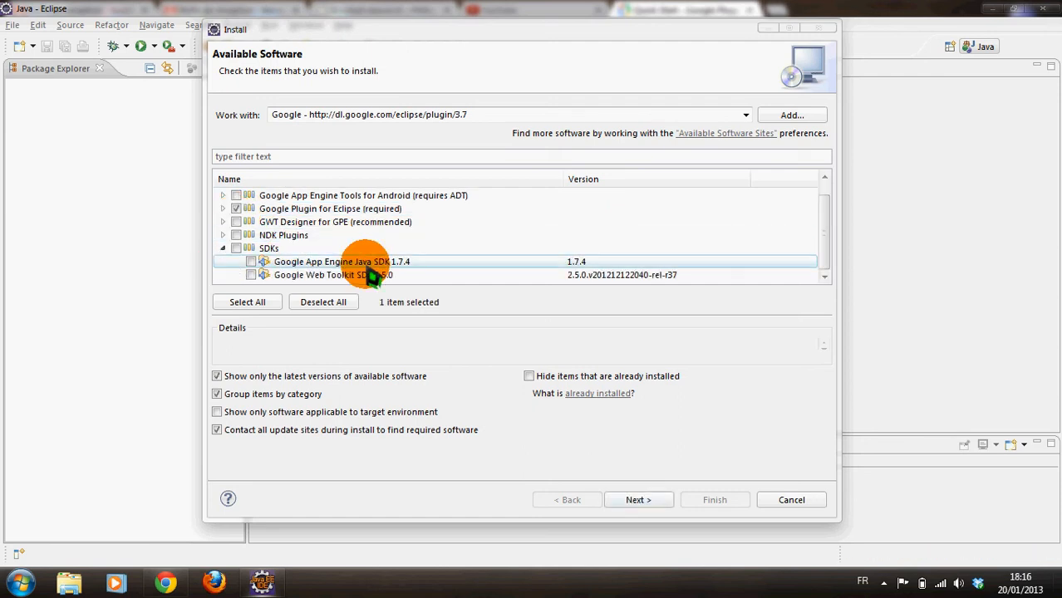
click(388, 276)
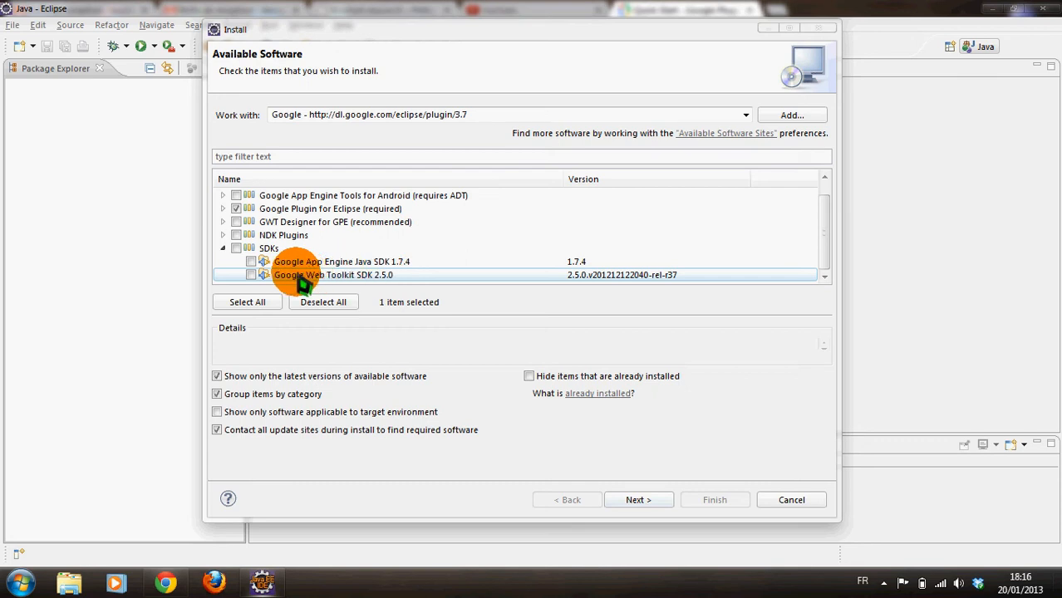
click(380, 263)
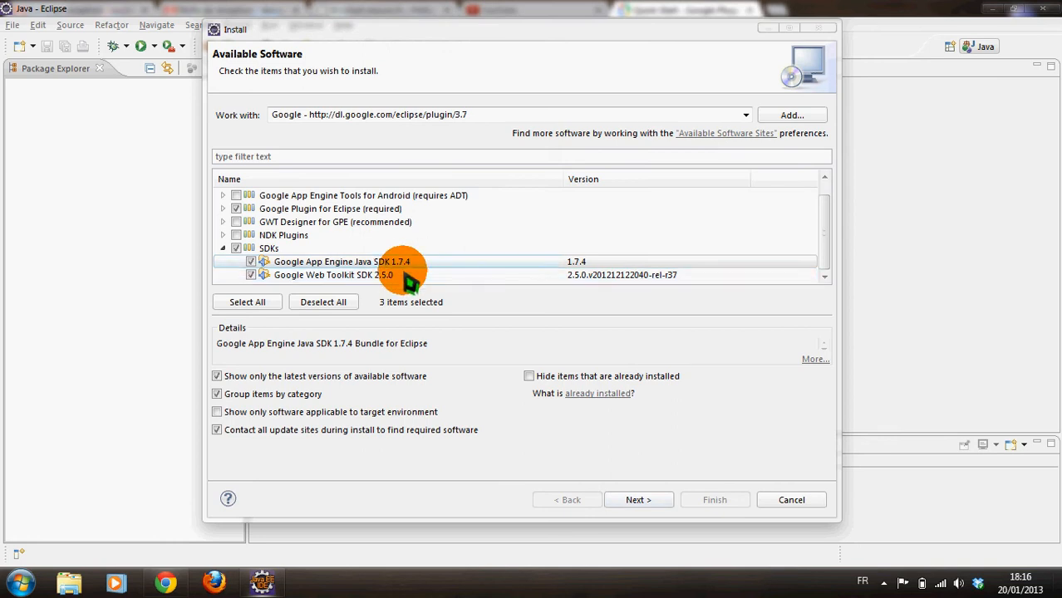
Install the selected Google items, accepting the license agreements and allowing the unsigned content.
click(635, 500)
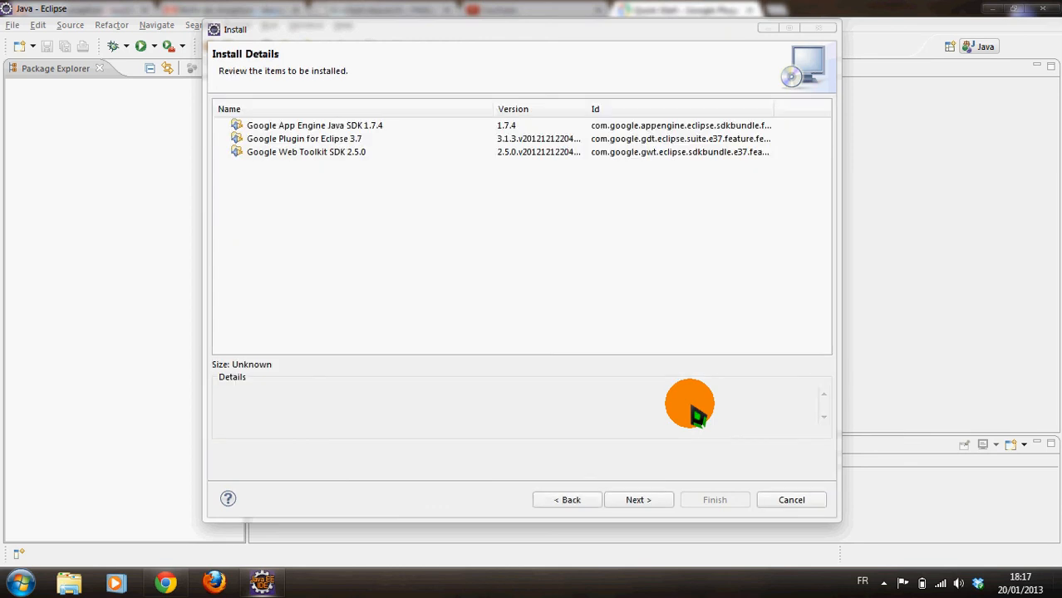
click(637, 502)
click(578, 413)
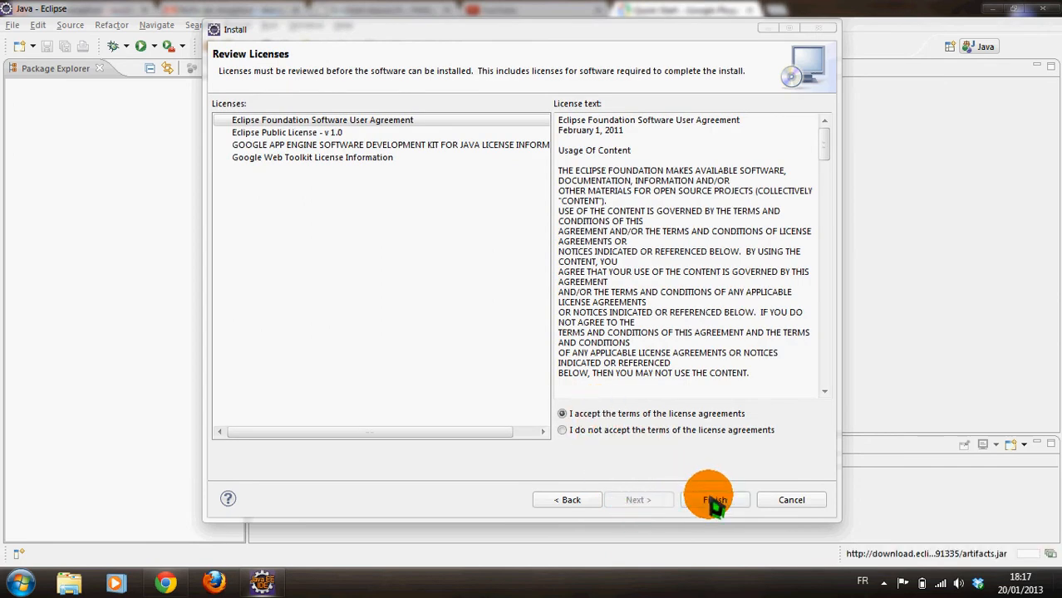
click(714, 502)
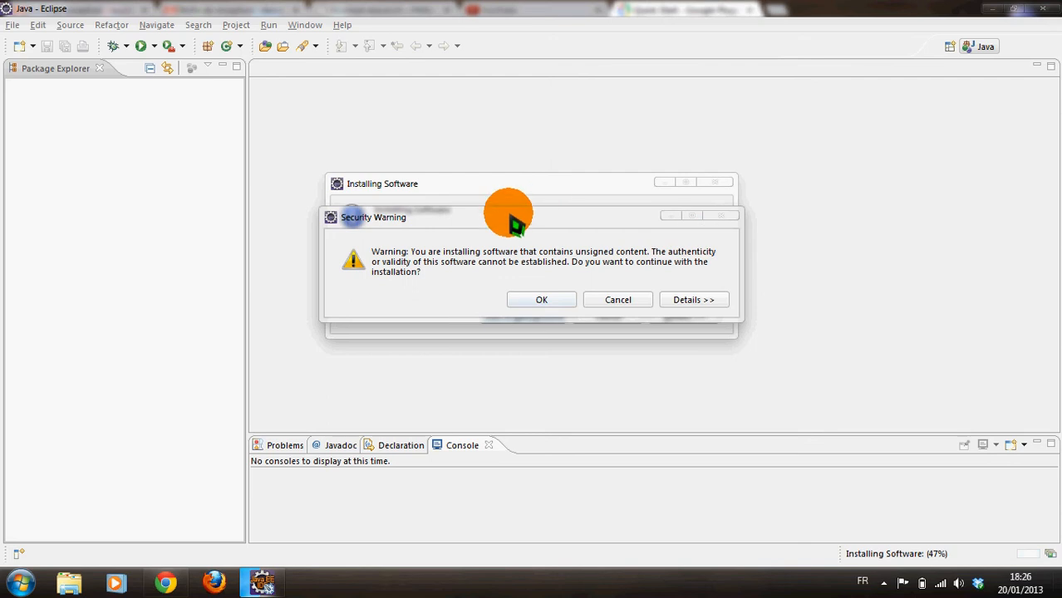
mouse_move(512, 222)
mouse_down()
mouse_move(502, 225)
mouse_move(514, 243)
mouse_up()
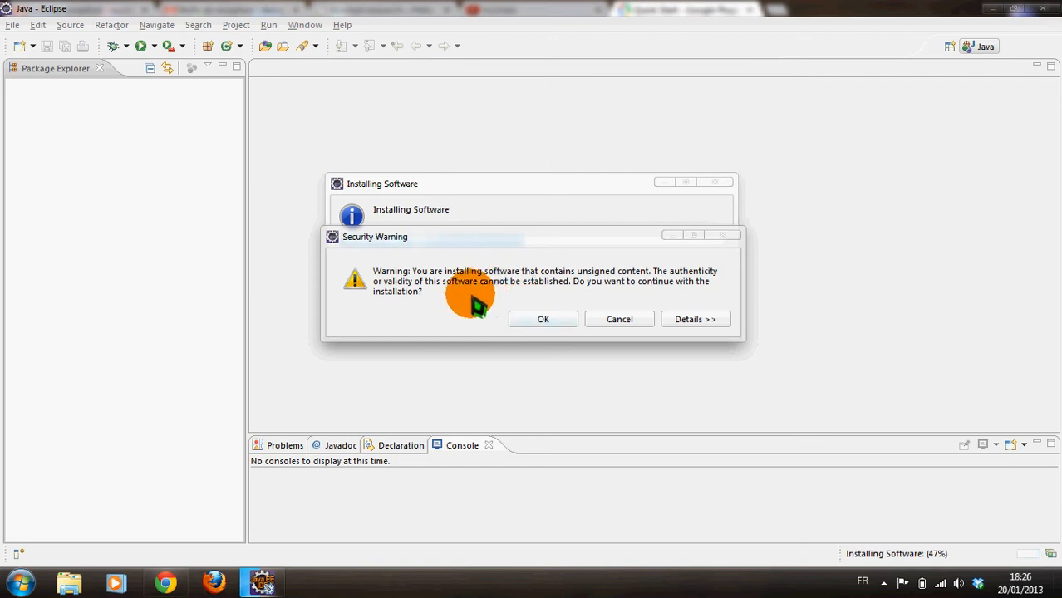
click(530, 319)
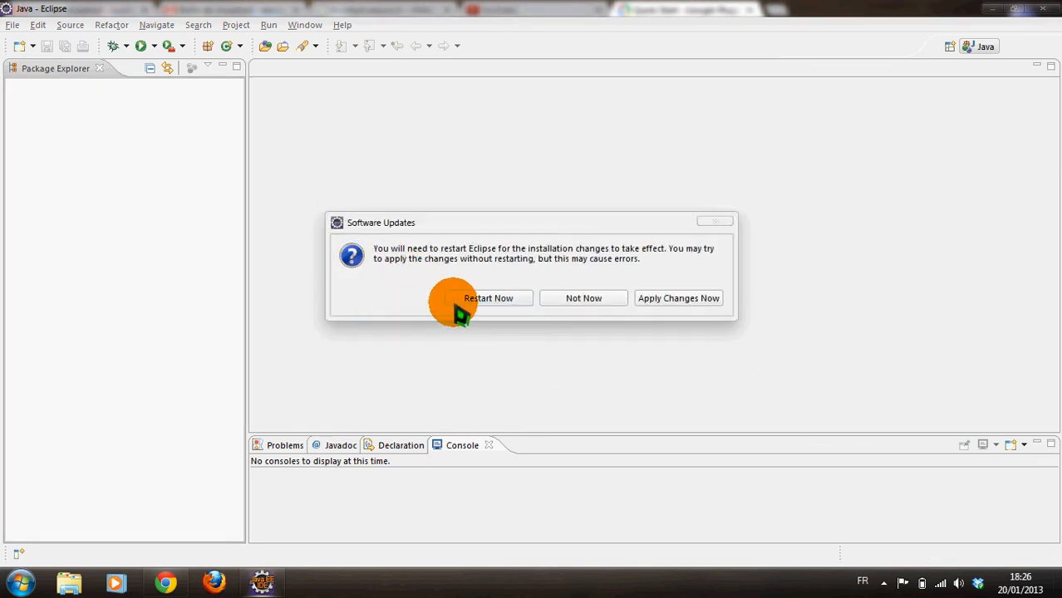
Restart Eclipse to apply the installation and open the proposed workspace.
click(496, 302)
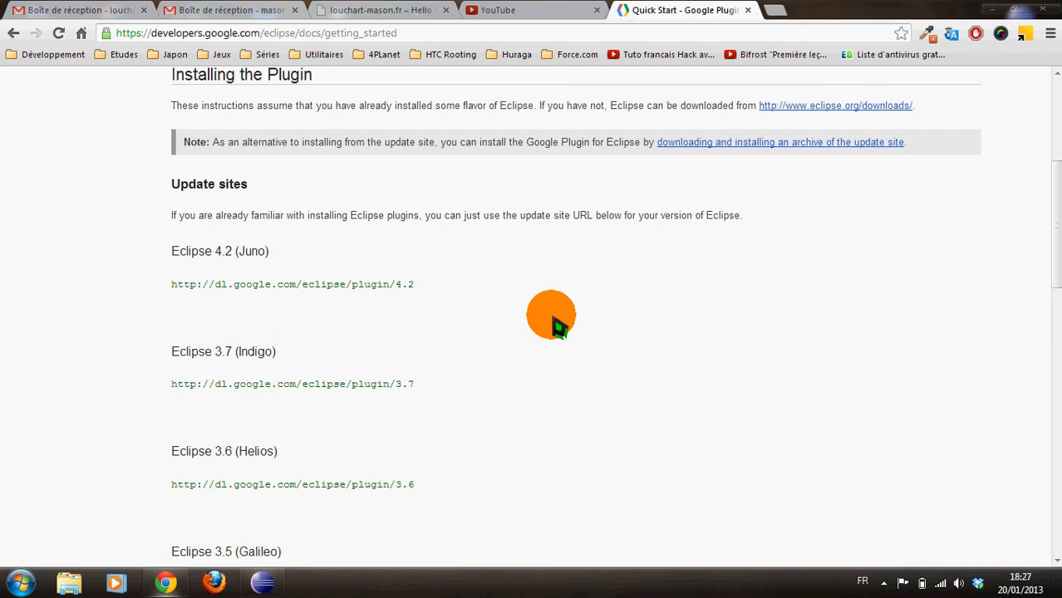
click(263, 582)
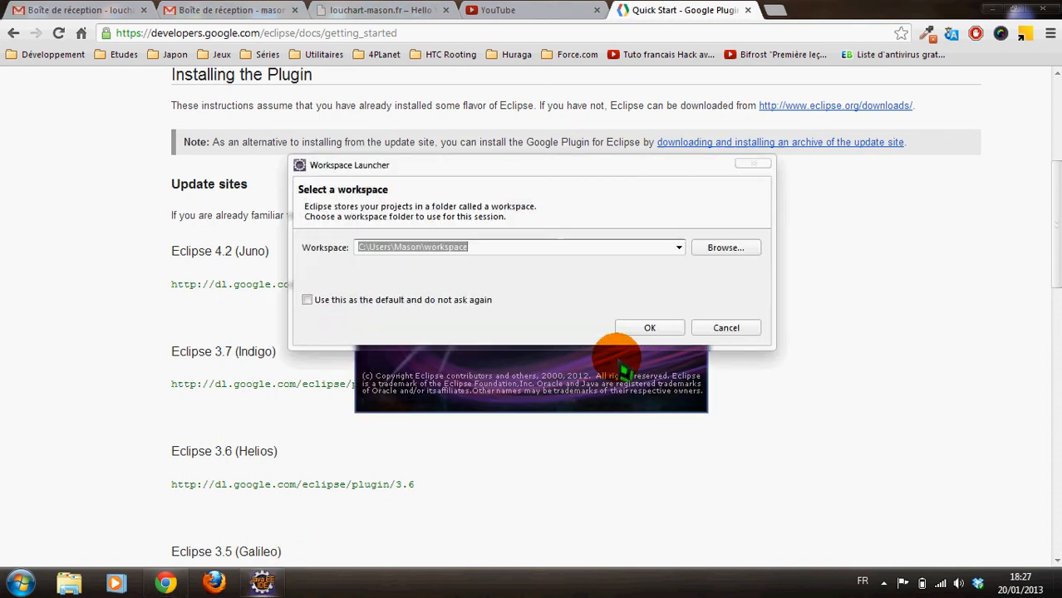
click(644, 328)
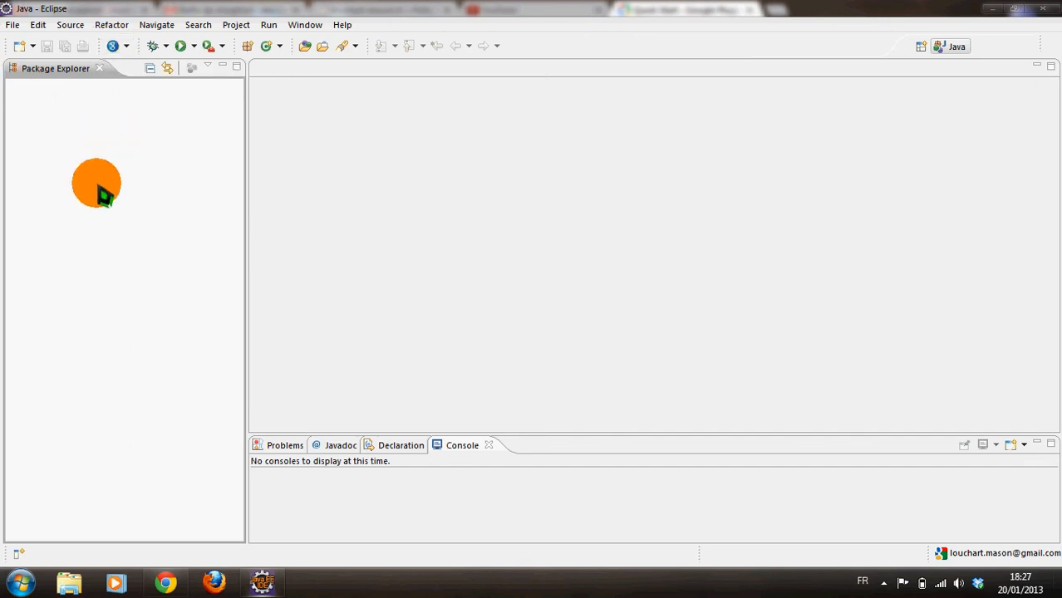
Open the Java perspective from the full list of perspectives and slightly enlarge the area holding the Console view.
click(922, 50)
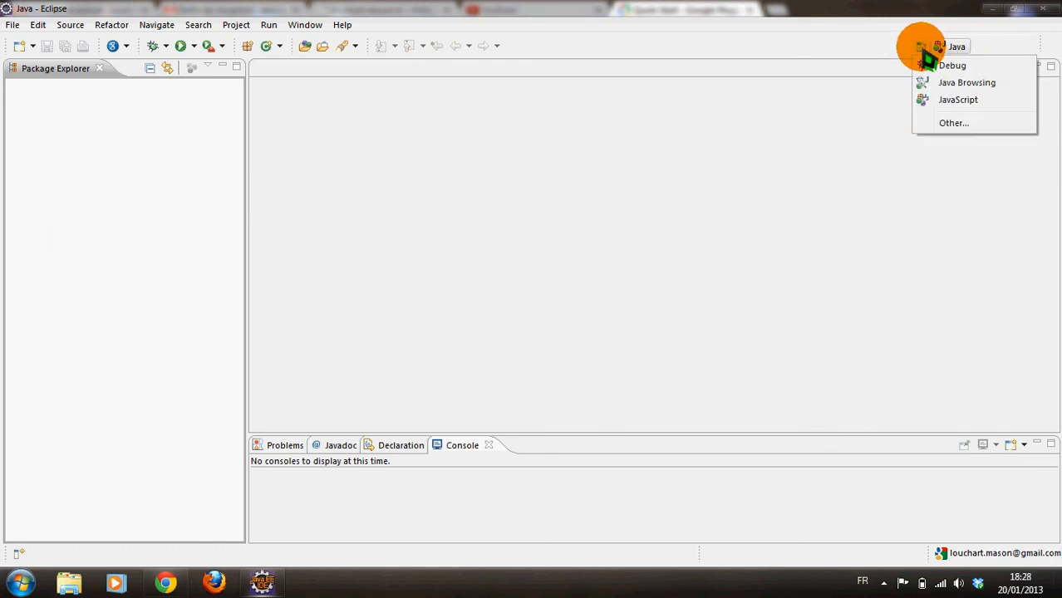
click(952, 124)
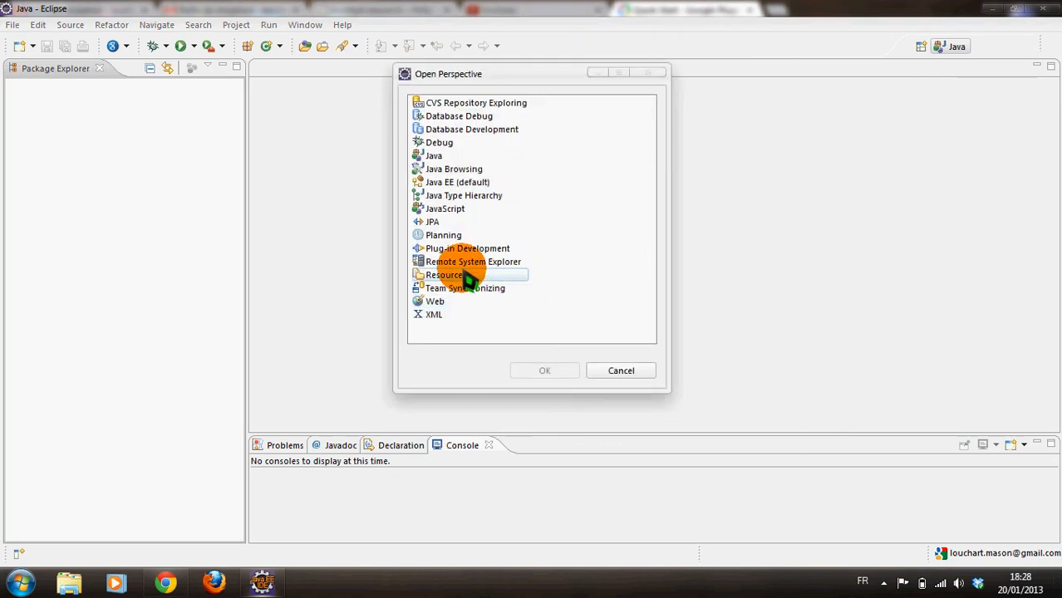
click(435, 155)
click(544, 371)
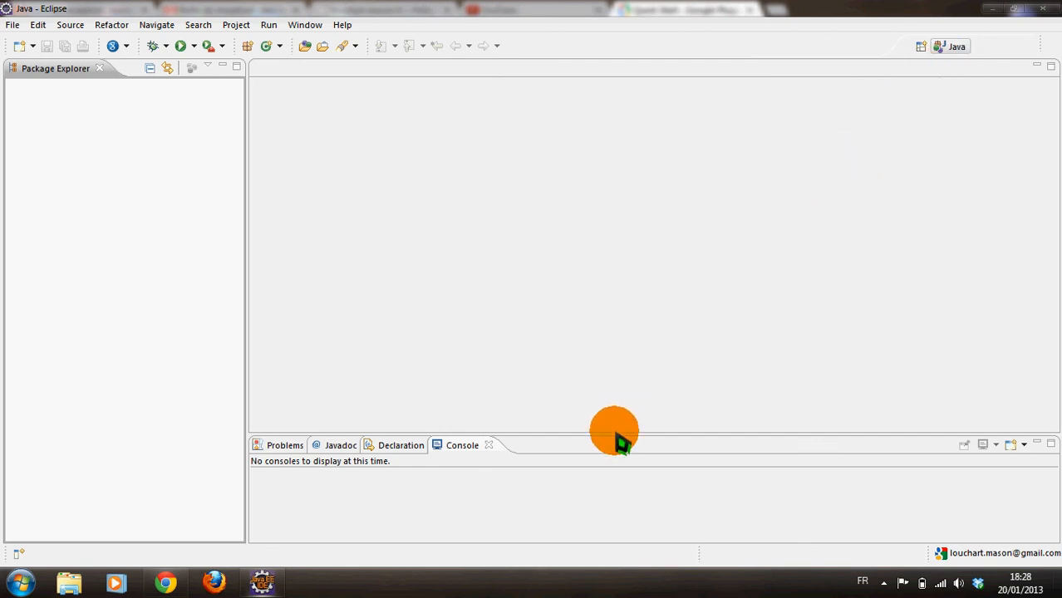
drag(613, 437, 615, 422)
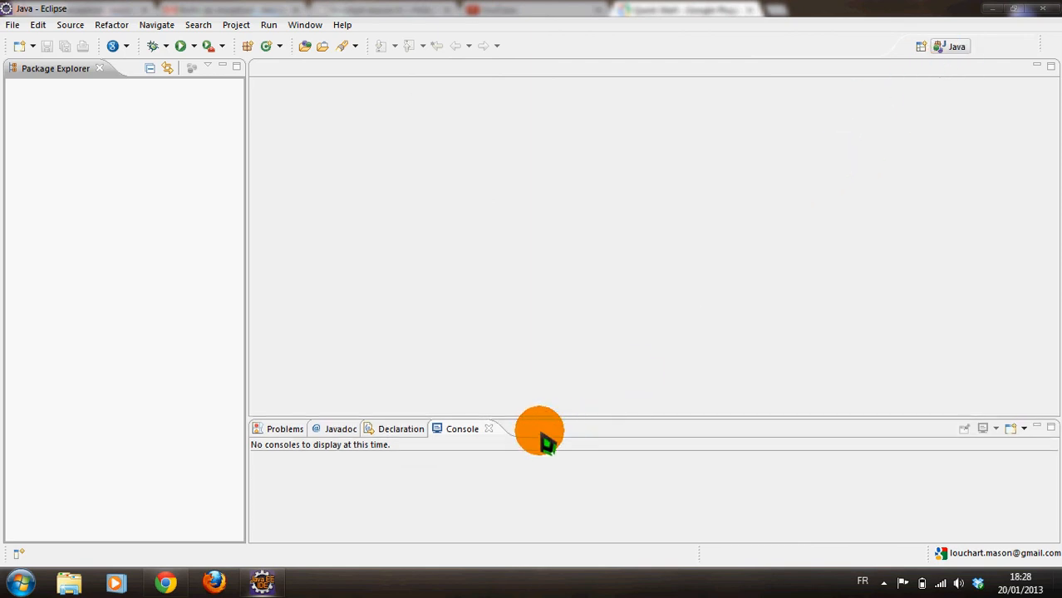
Show the Development Mode view from the Google category of the complete view list.
click(306, 25)
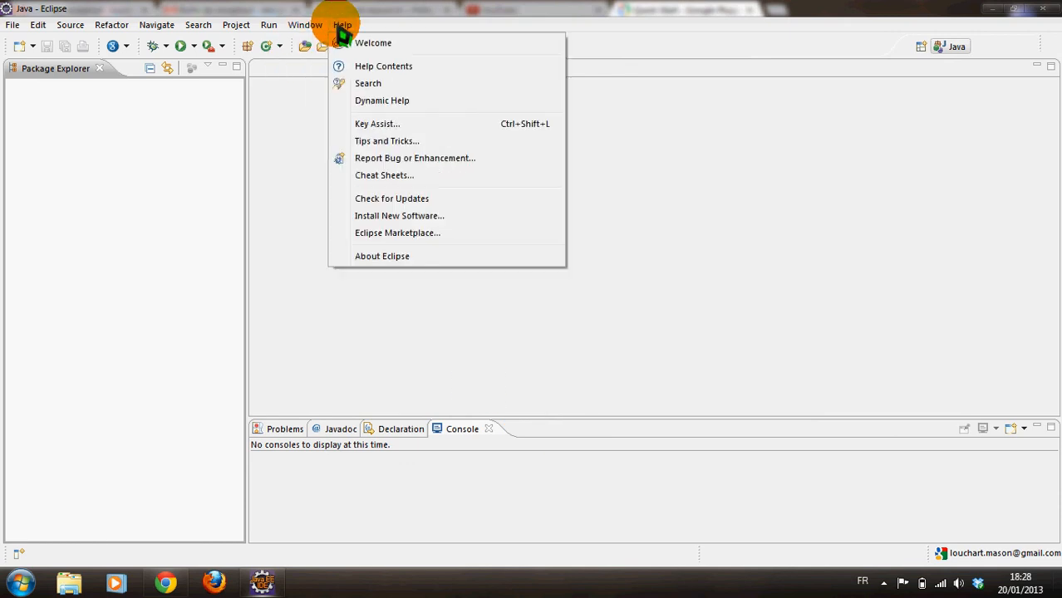
mouse_move(344, 101)
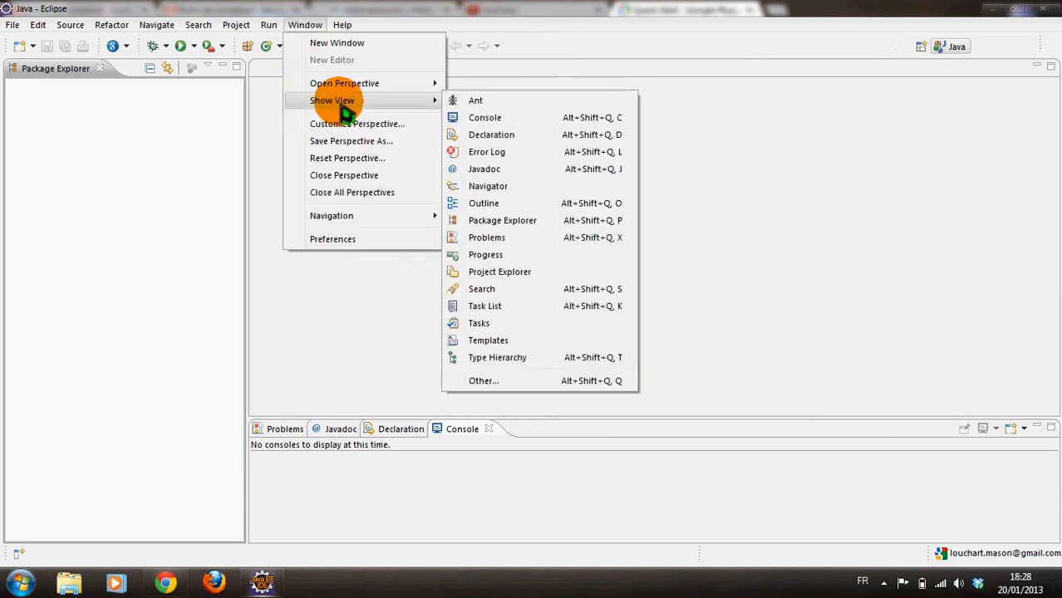
click(496, 384)
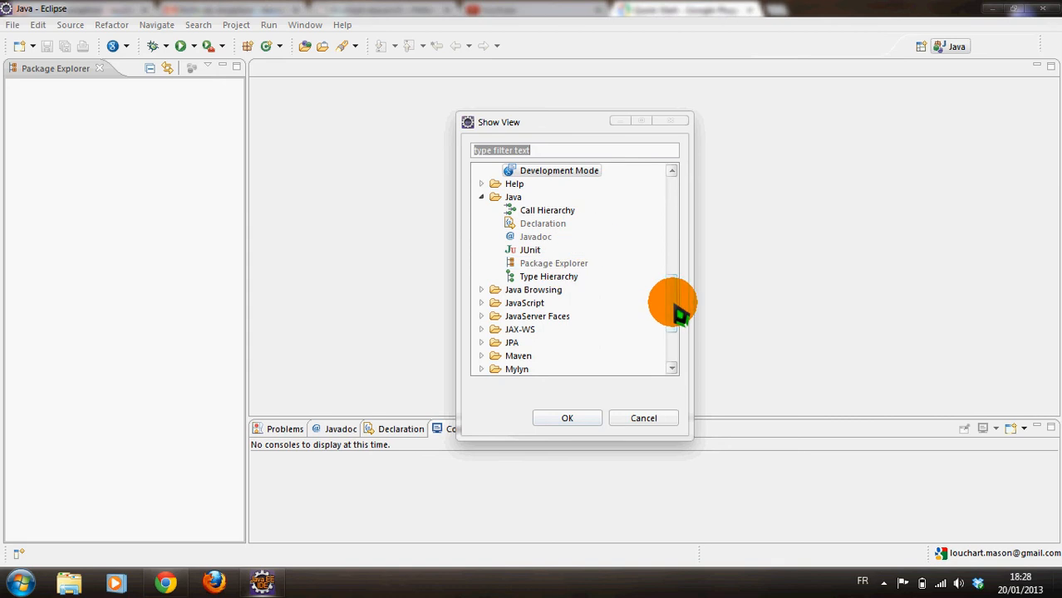
scroll(680, 306, up, 2)
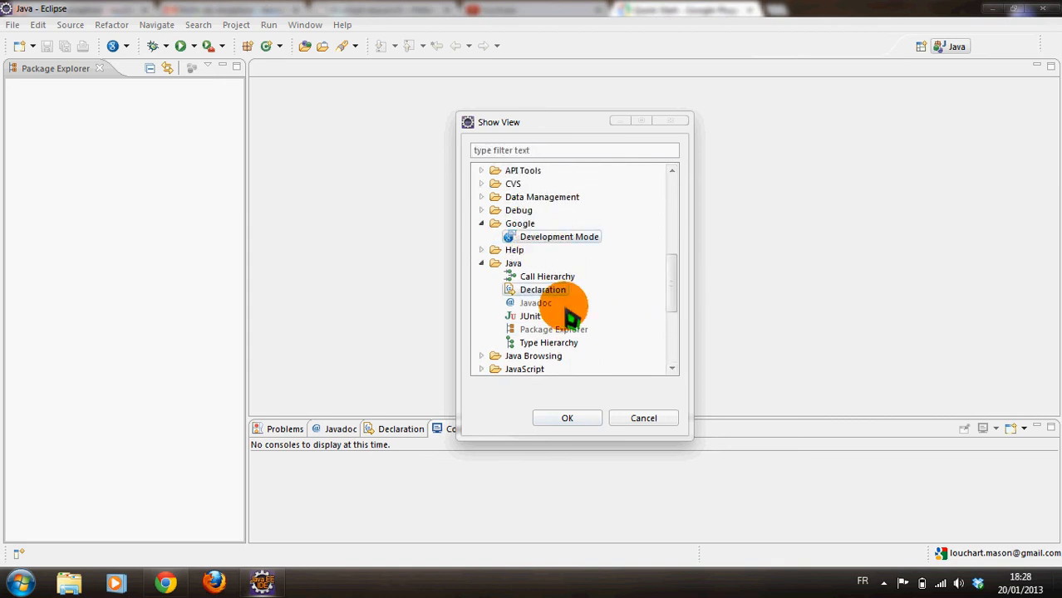
click(570, 418)
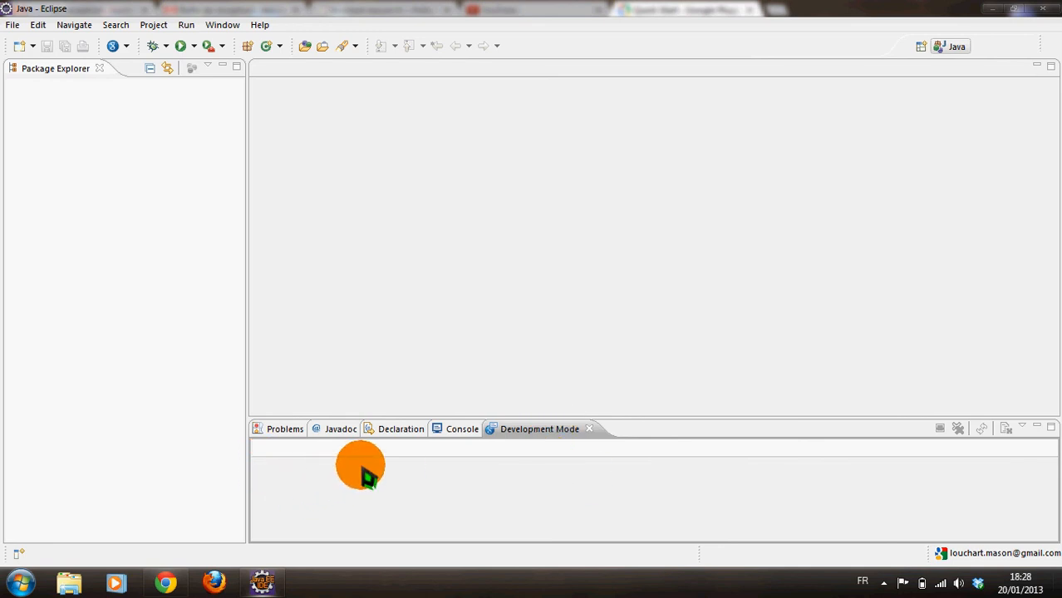
click(111, 175)
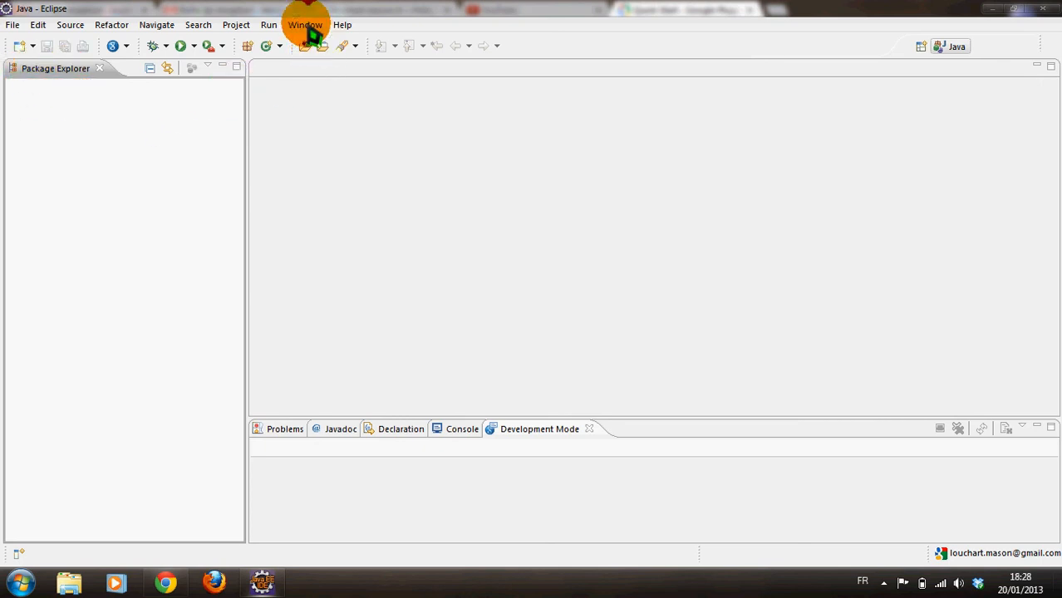
Locate the Package Explorer view in the Java category of the complete view list, then close the list without adding anything.
click(342, 25)
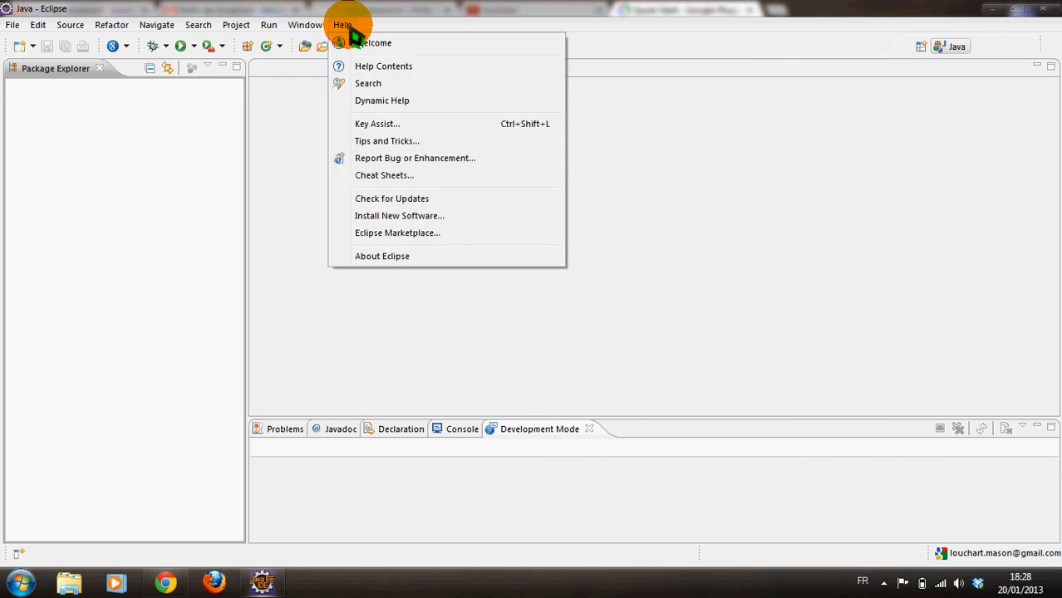
mouse_move(309, 30)
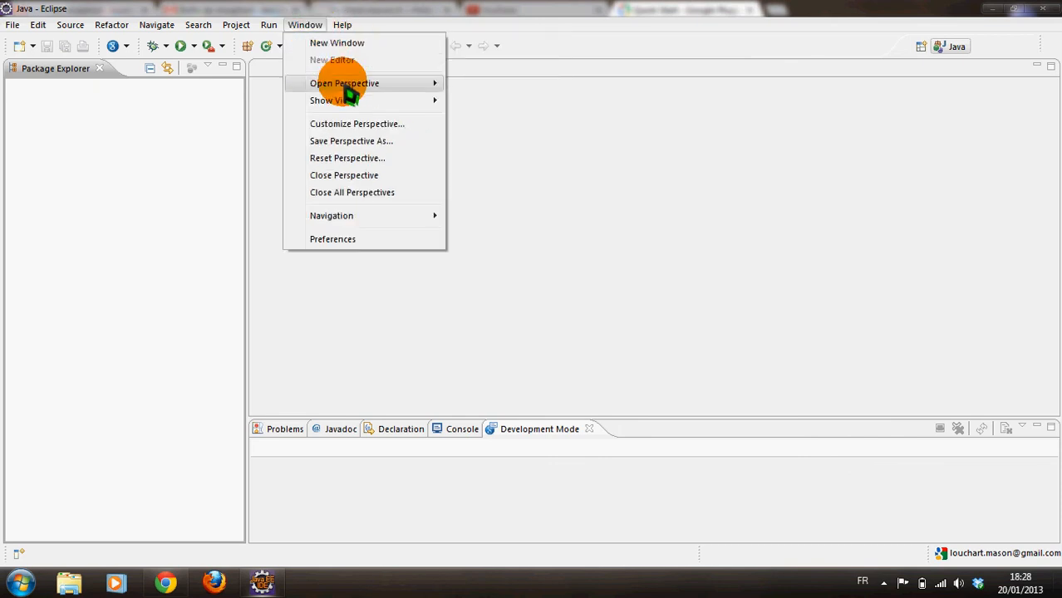
mouse_move(359, 102)
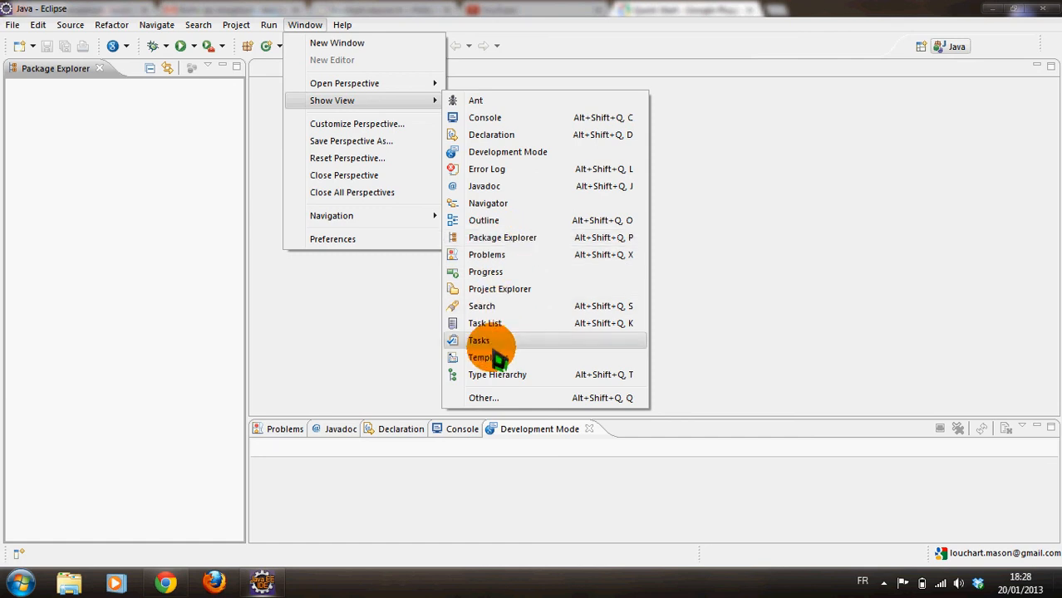
click(498, 399)
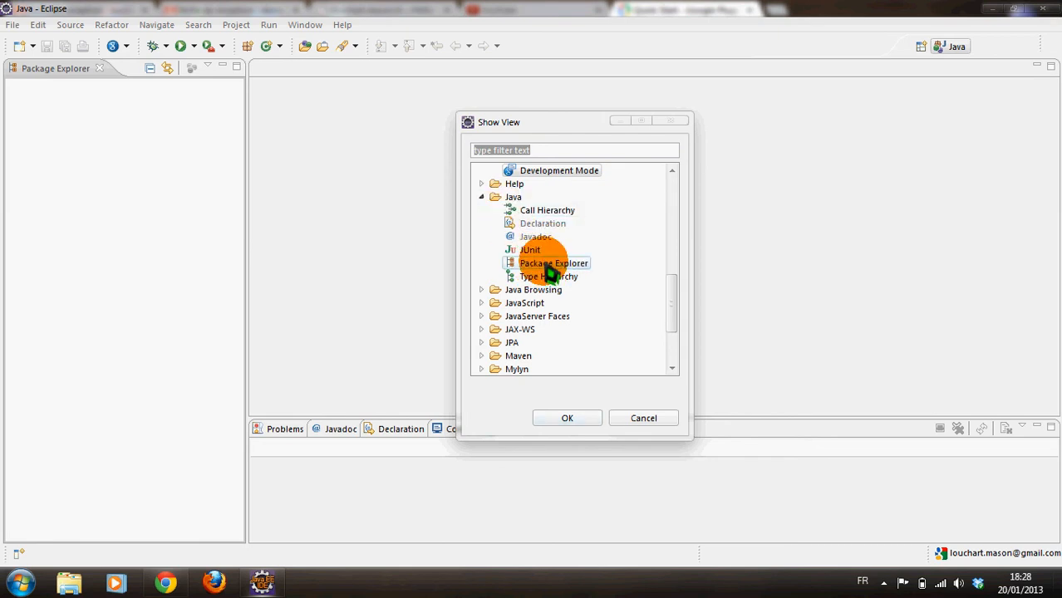
click(632, 420)
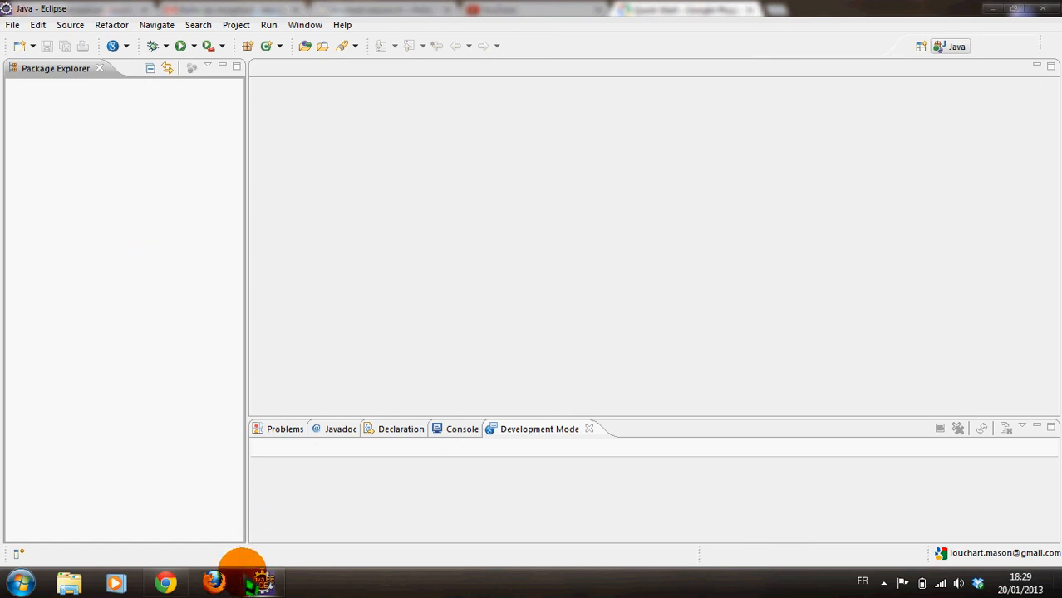
Switch to Chrome, search Google for "google web store" and open the Chrome Web Store.
click(169, 583)
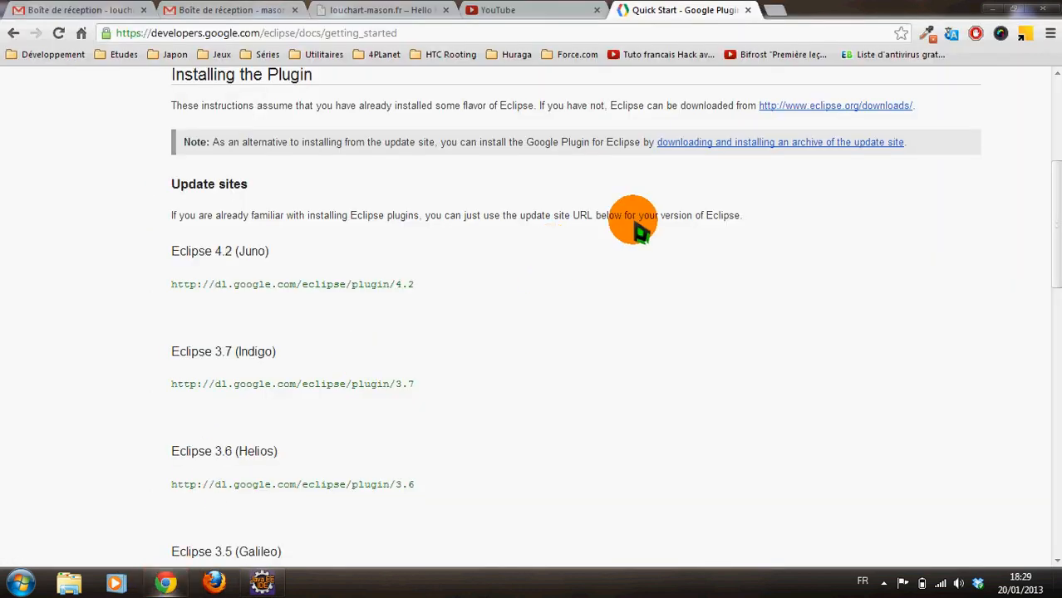
click(613, 29)
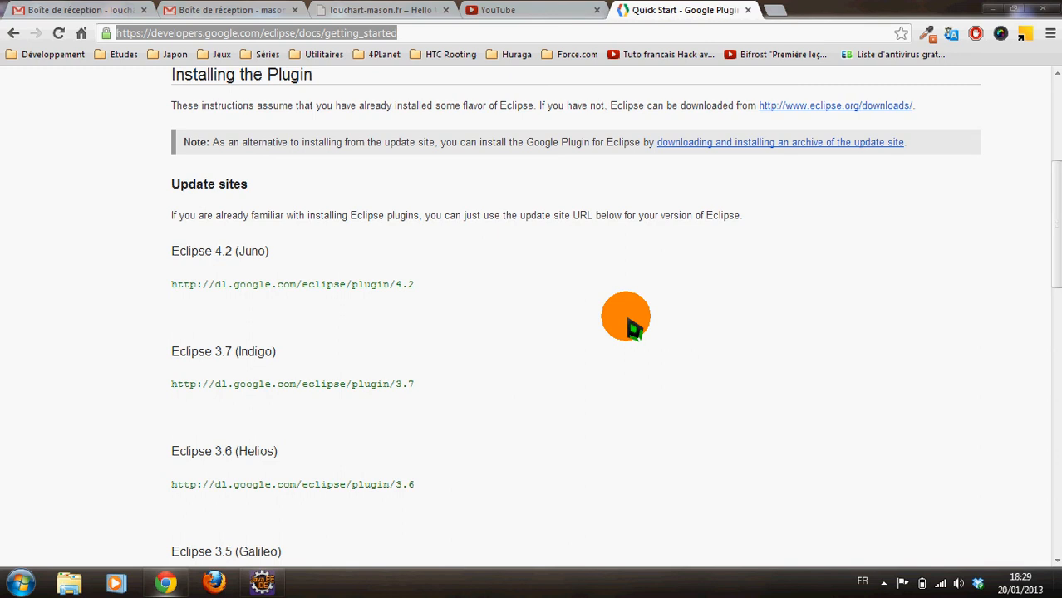
click(629, 320)
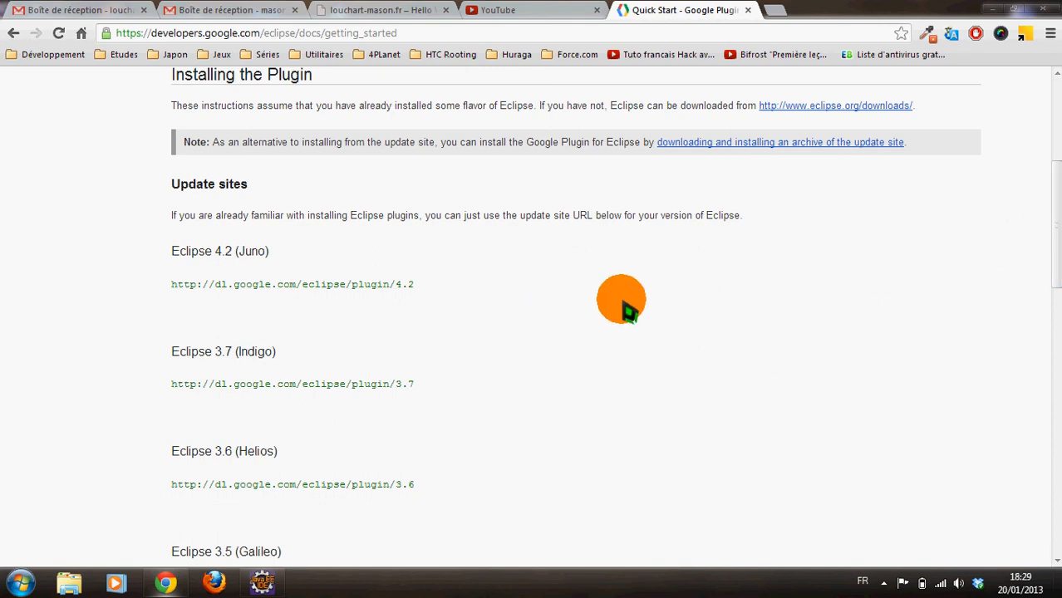
click(432, 35)
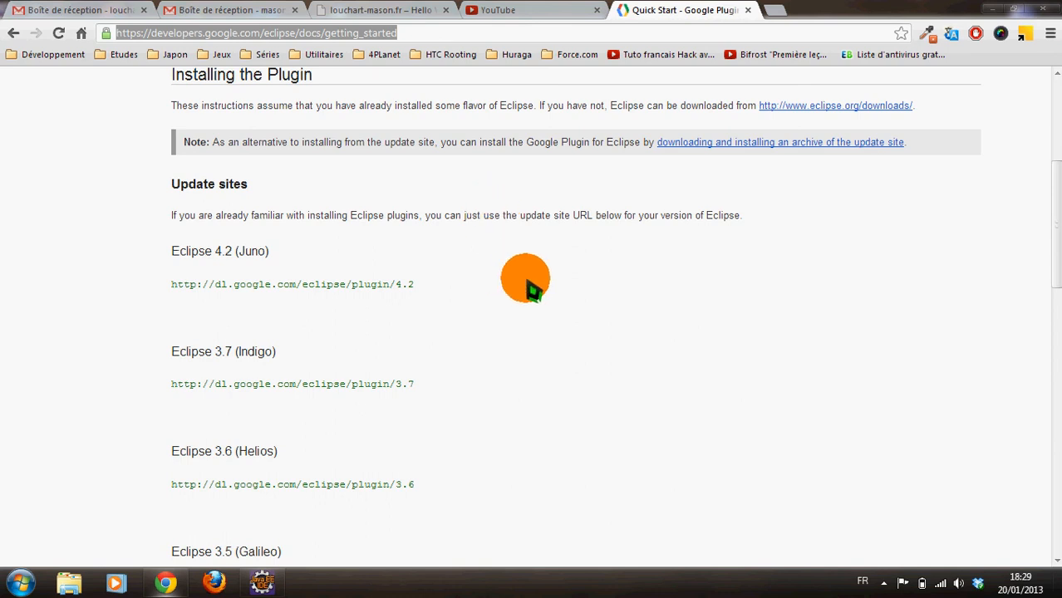
click(81, 34)
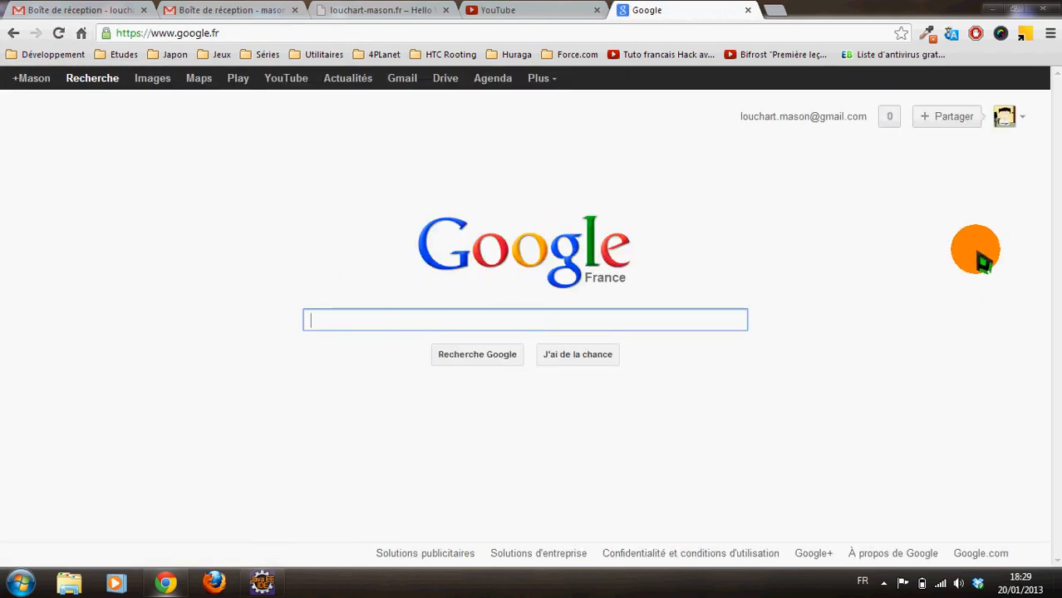
text(google web )
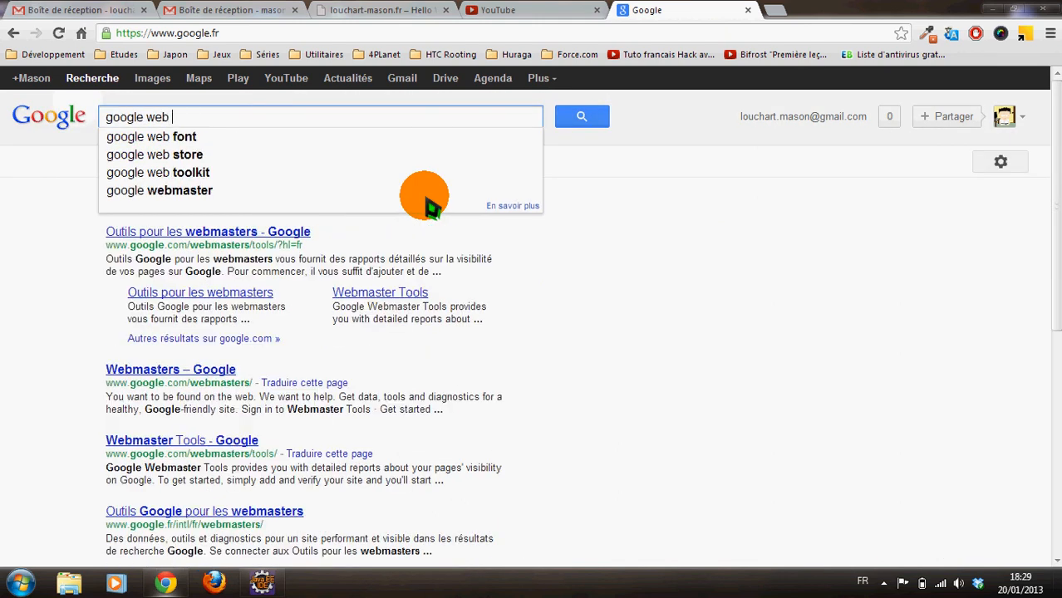
text(store)
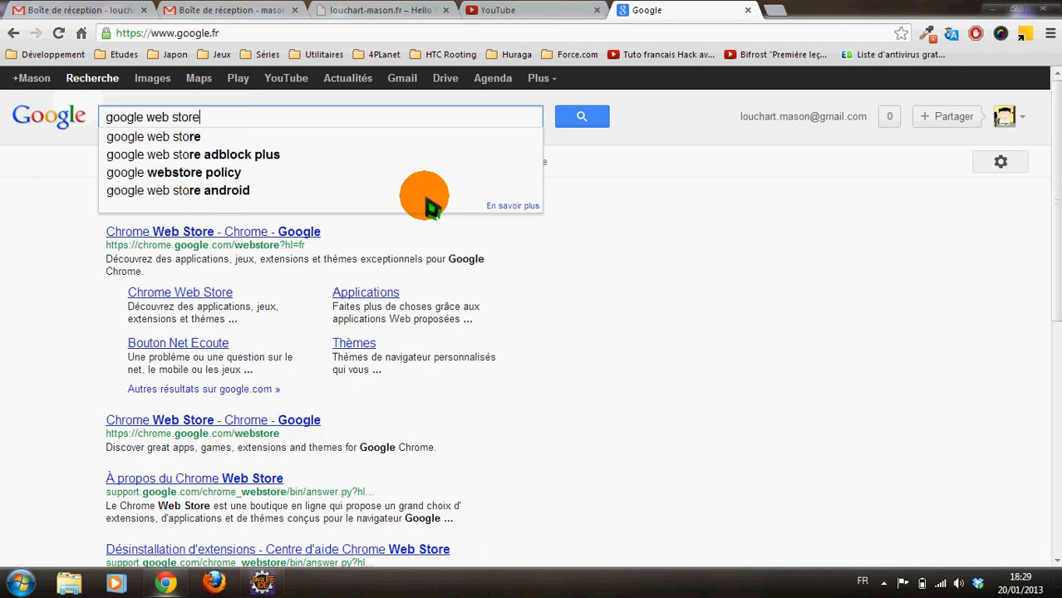
key(Return)
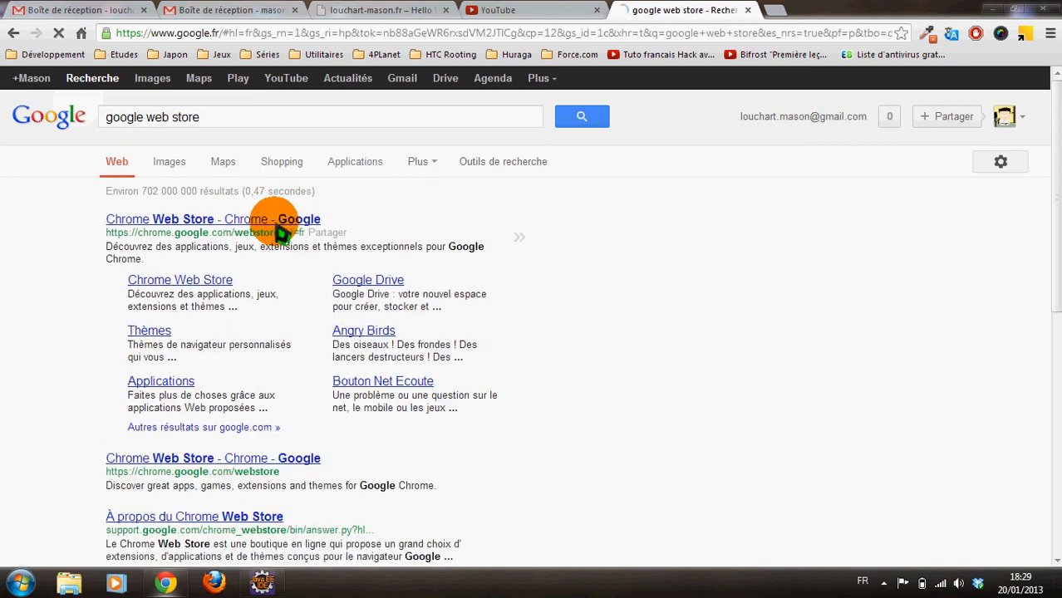
click(280, 221)
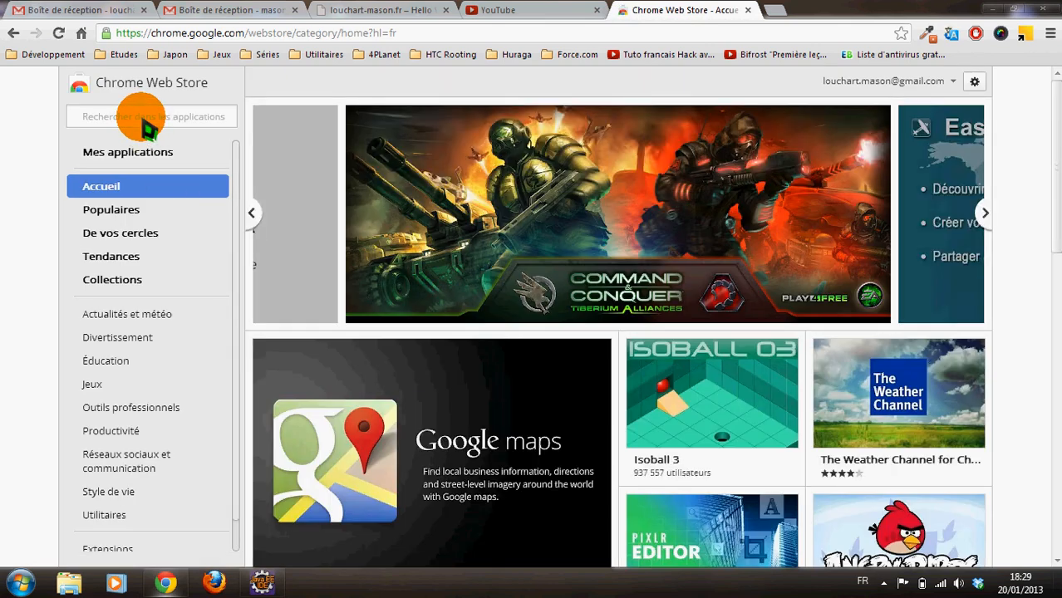
Search the Chrome Web Store for "gwt" and restrict the results to extensions.
click(142, 120)
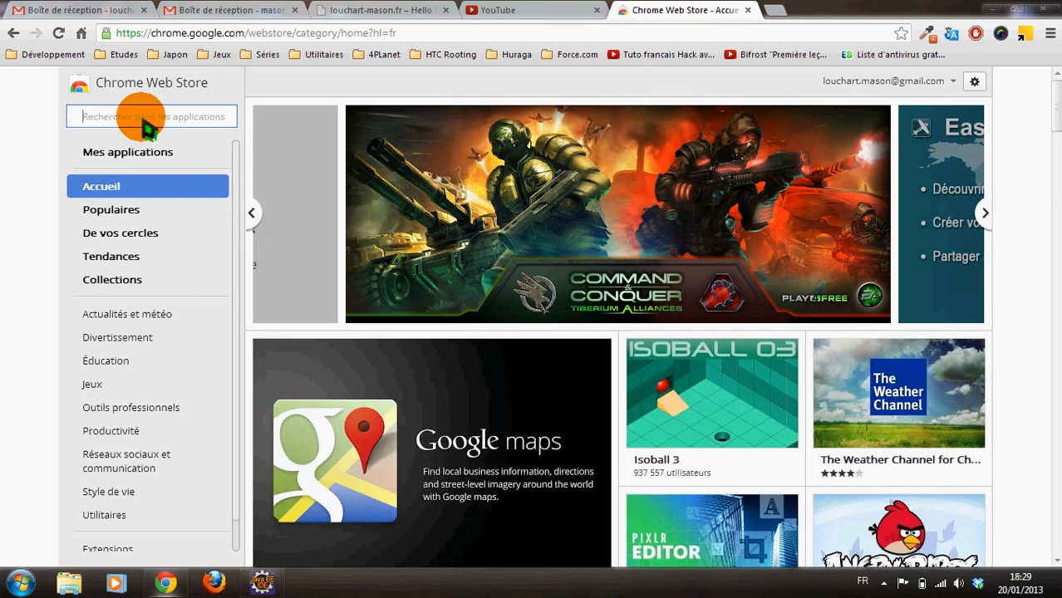
text(gwt)
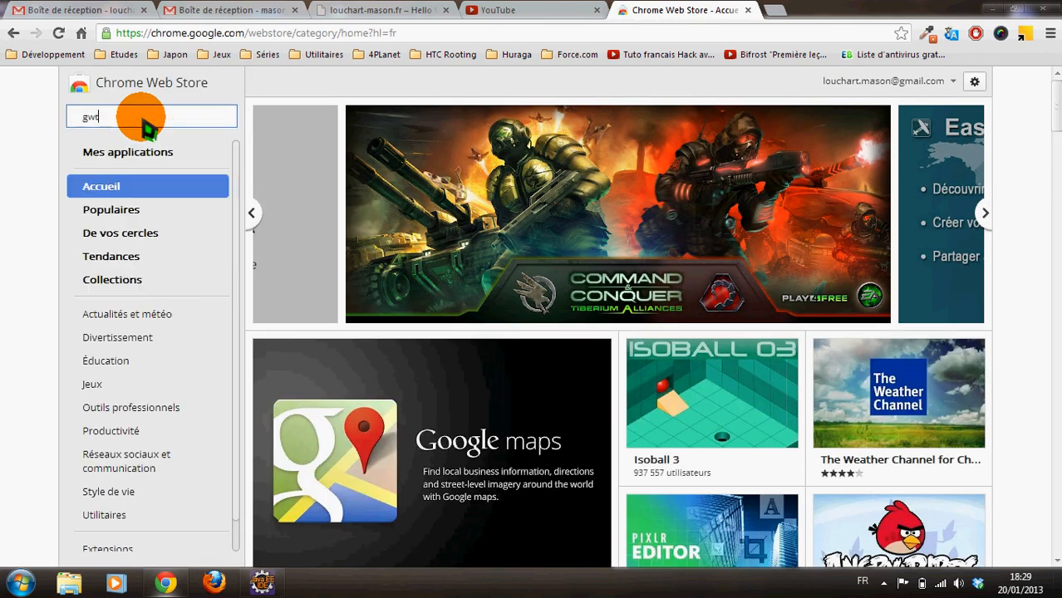
key(Return)
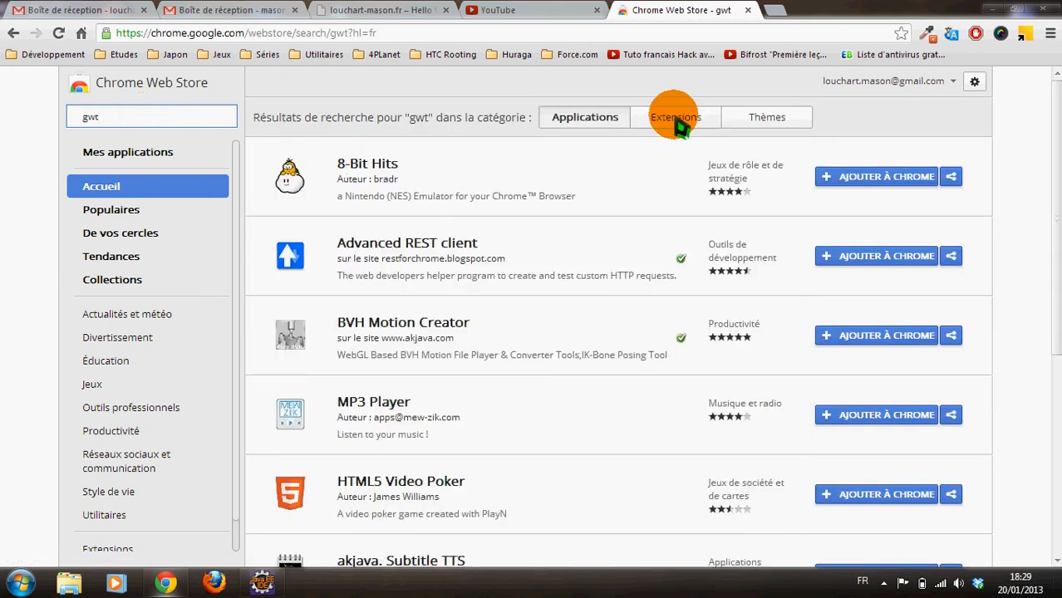
click(677, 121)
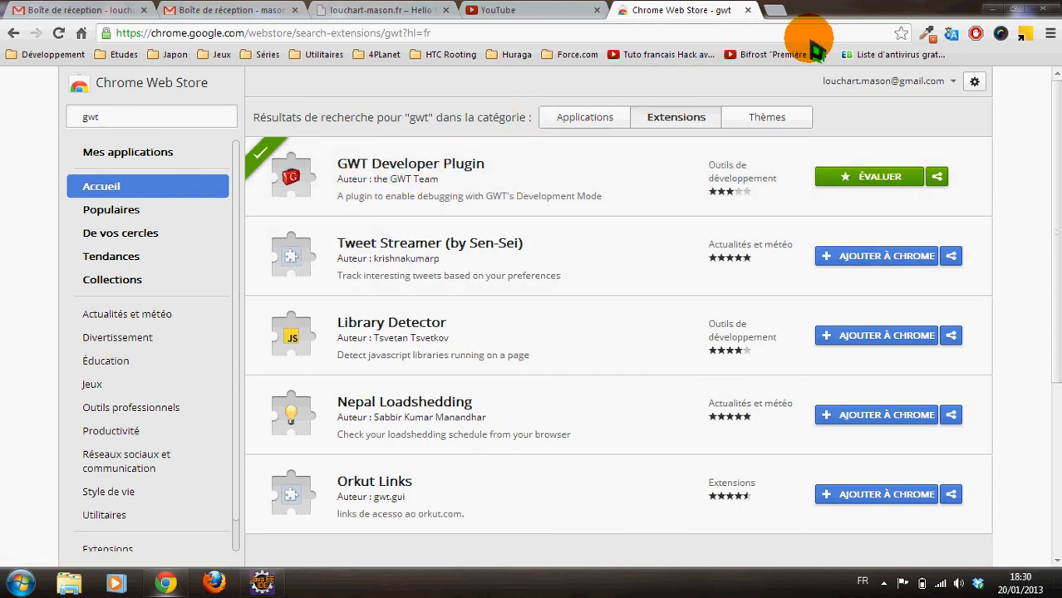
Close the Chrome Web Store page, open a new browser tab and switch back to Eclipse.
click(749, 13)
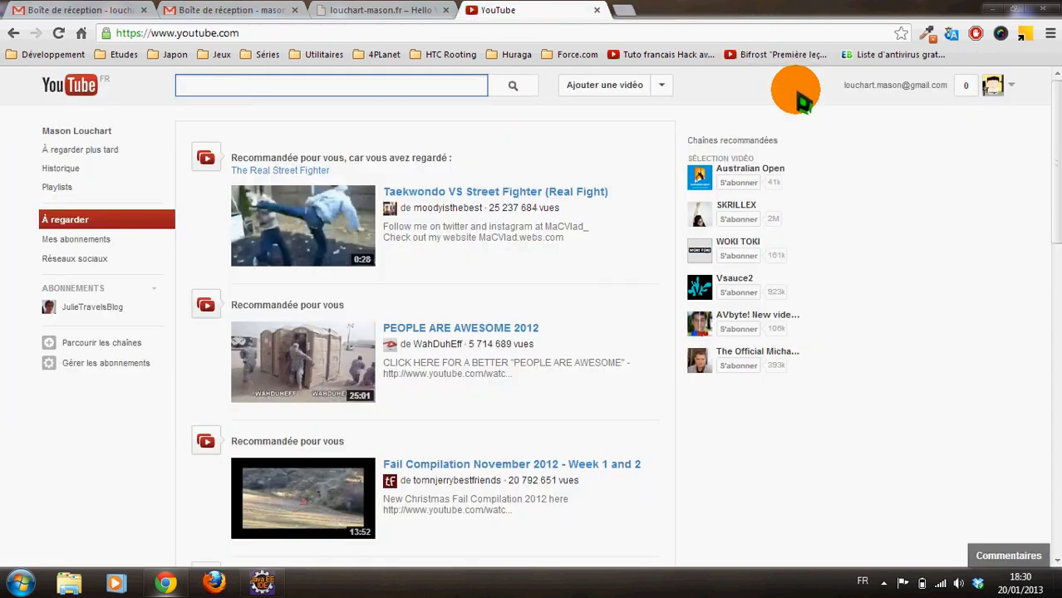
click(625, 10)
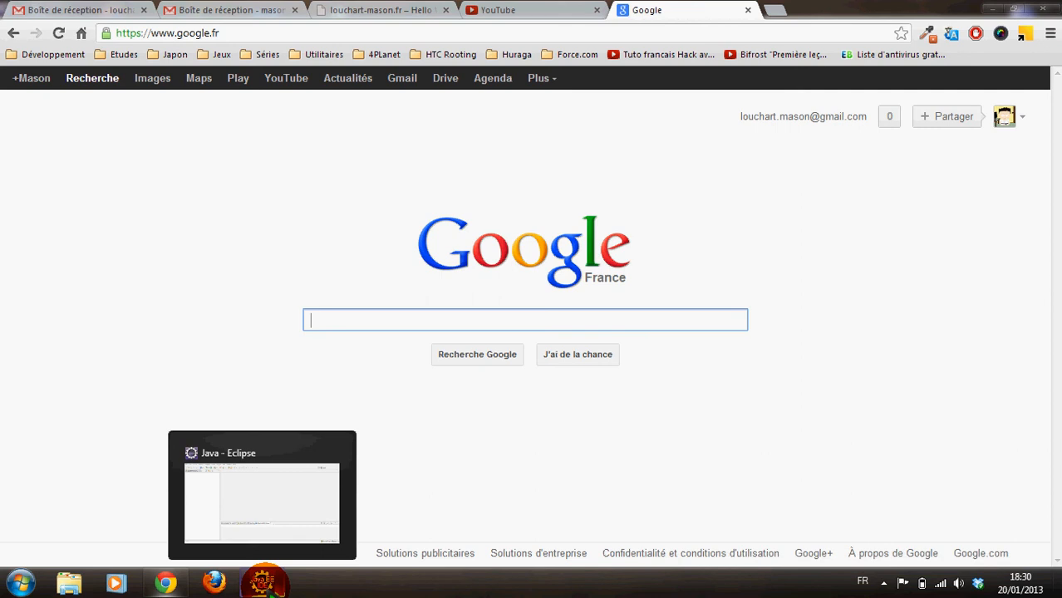
click(264, 581)
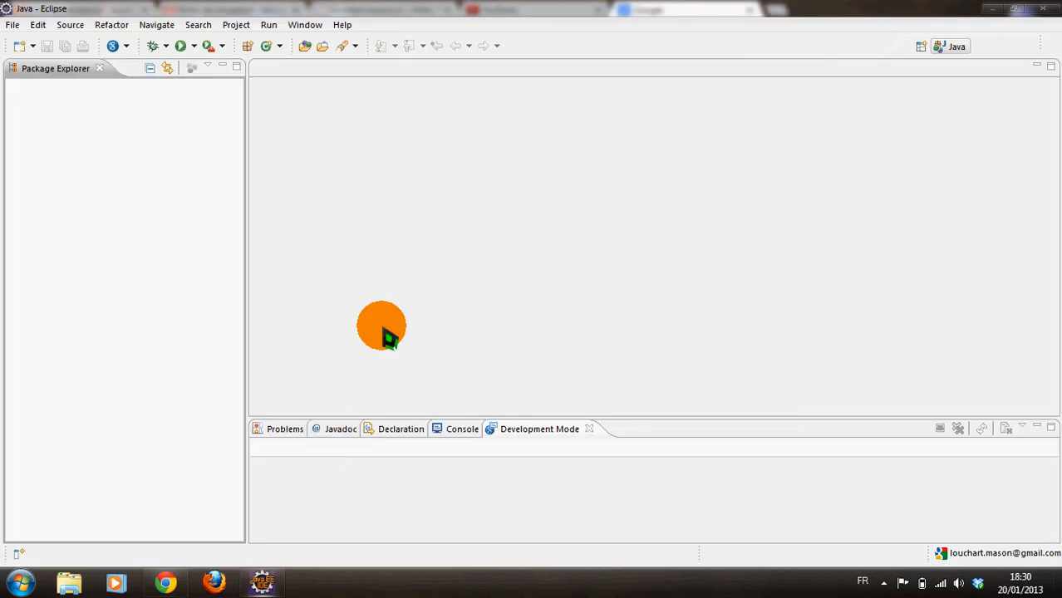